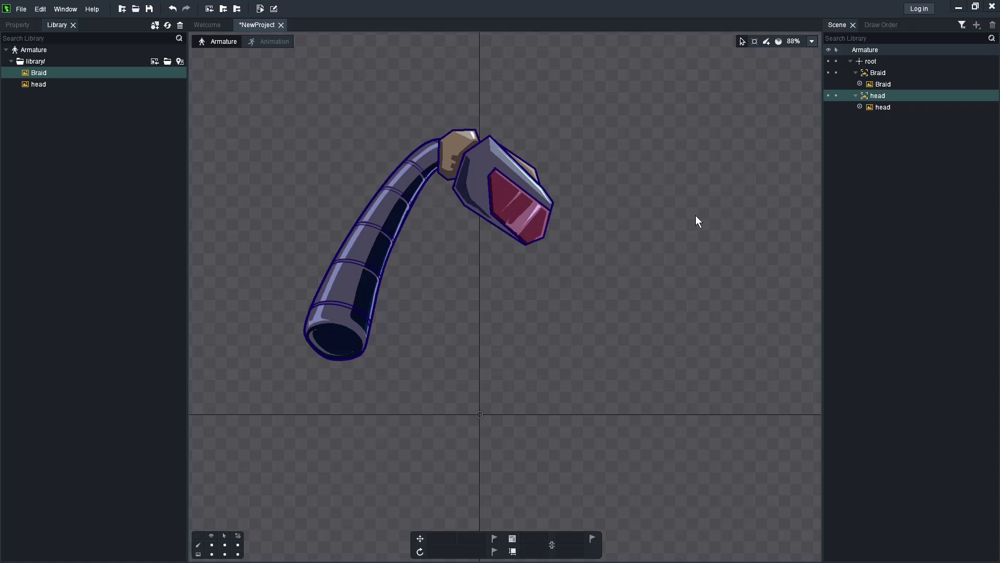
- Draw a bone down through the head and a chain of child bones bone1–bone4 along the braid
click(764, 42)
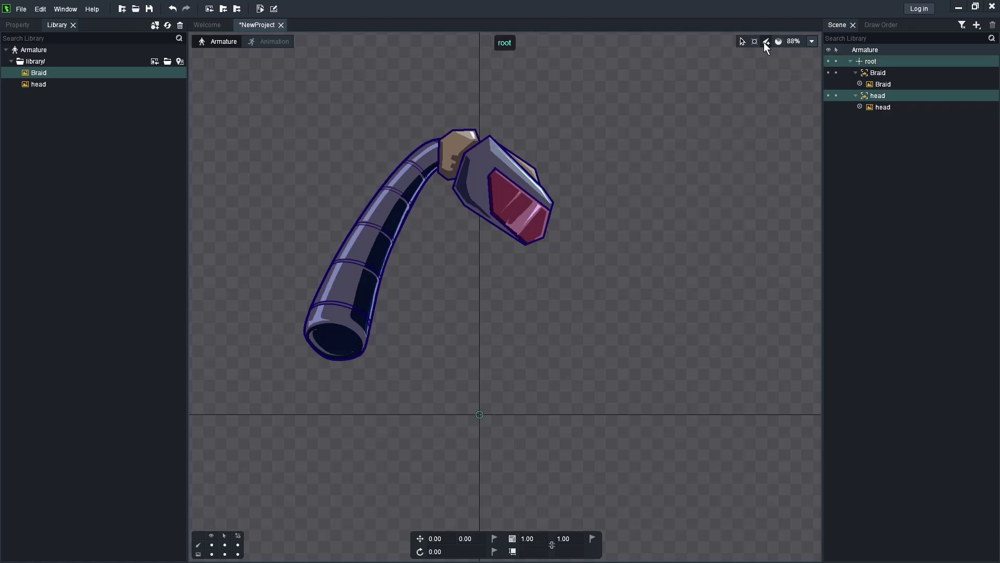
drag(477, 156, 480, 211)
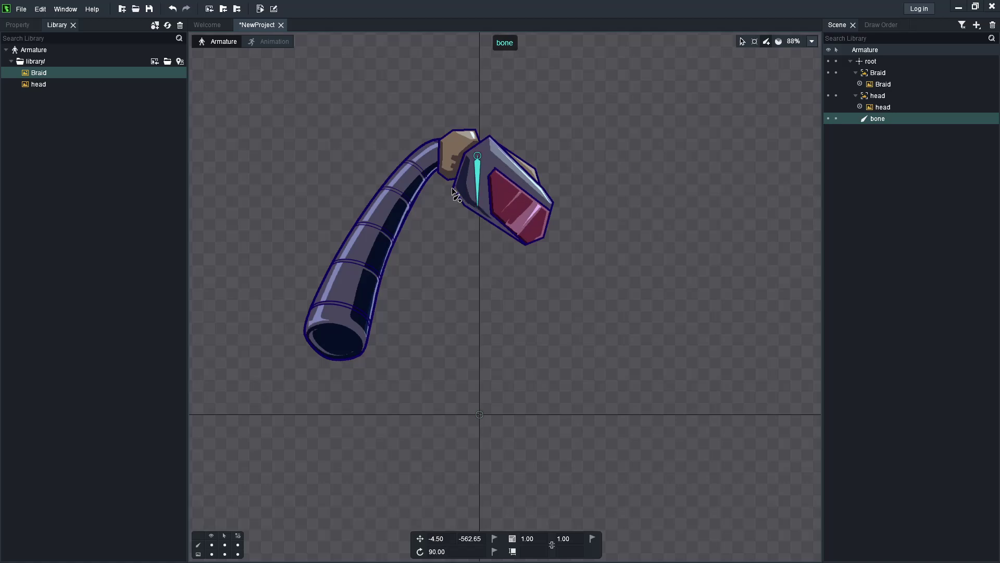
drag(449, 147, 339, 334)
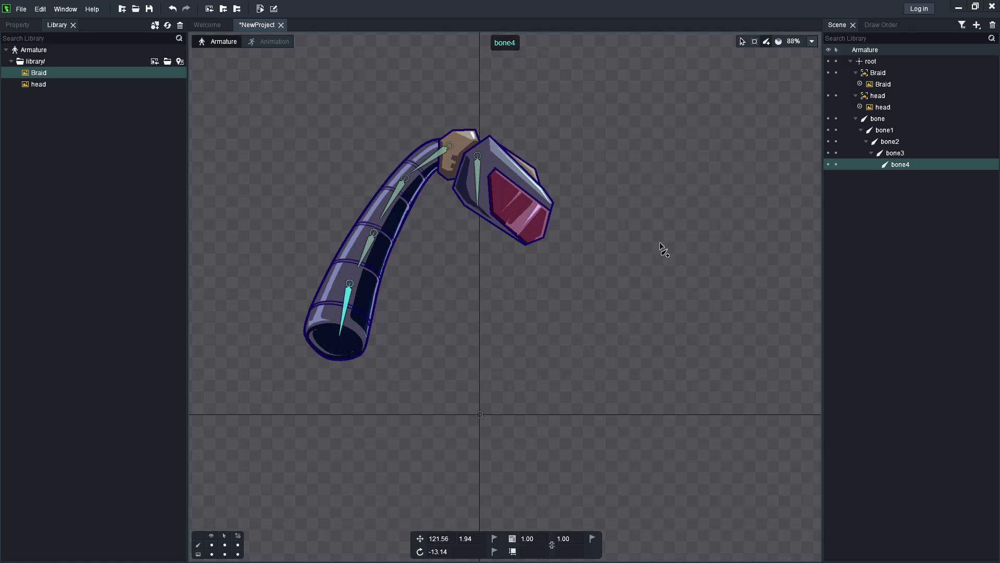
- Parent the head image to 'bone' in the Scene tree
click(743, 41)
click(528, 181)
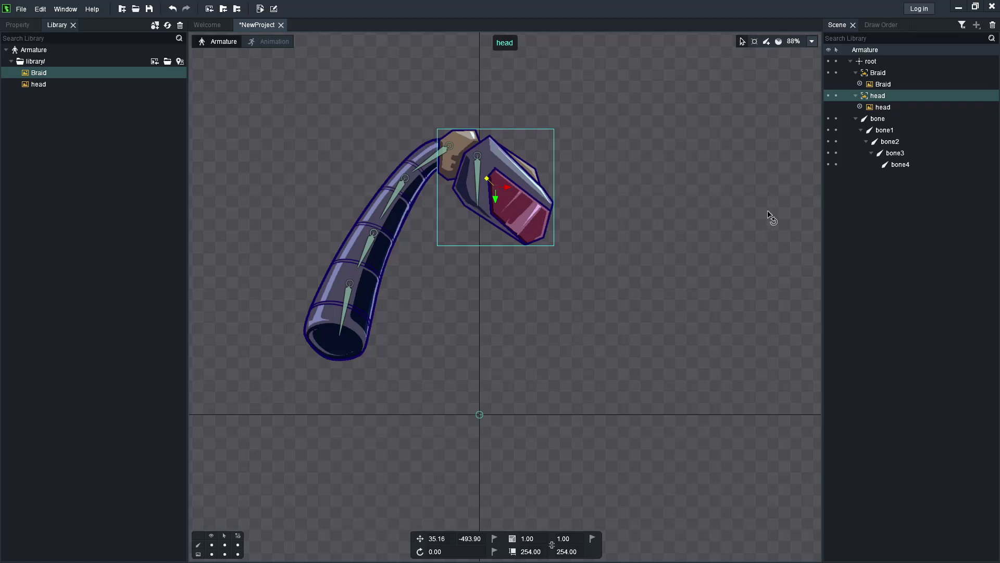
drag(877, 97, 880, 120)
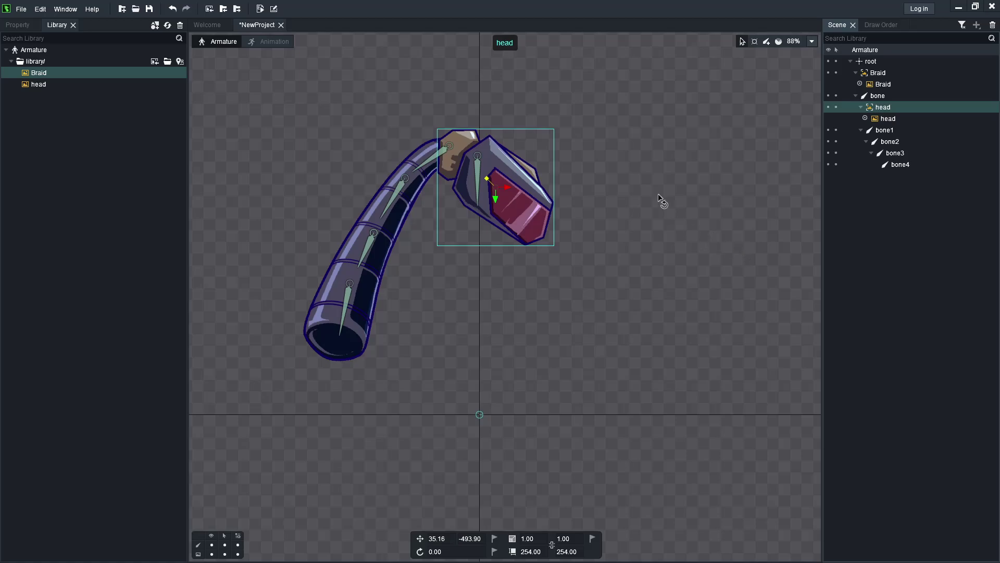
- Test-rotate the head and the bone to check the attachment, undoing each rotation
drag(630, 213, 647, 154)
key(ctrl+z)
key(ctrl+z)
drag(592, 238, 688, 143)
key(ctrl+z)
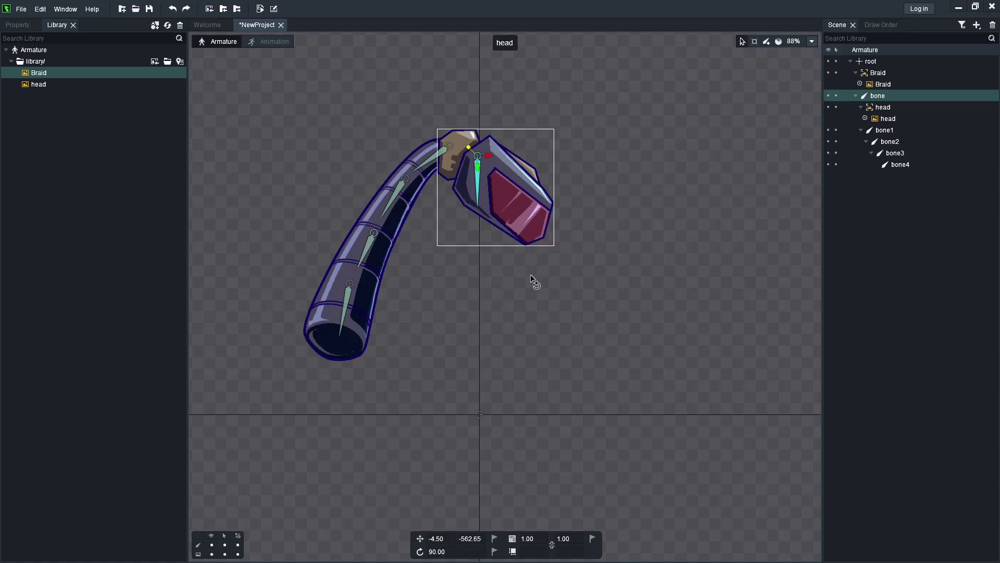
- Enable Mesh on the Braid image in its Property panel, then briefly enter and exit mesh editing
click(320, 312)
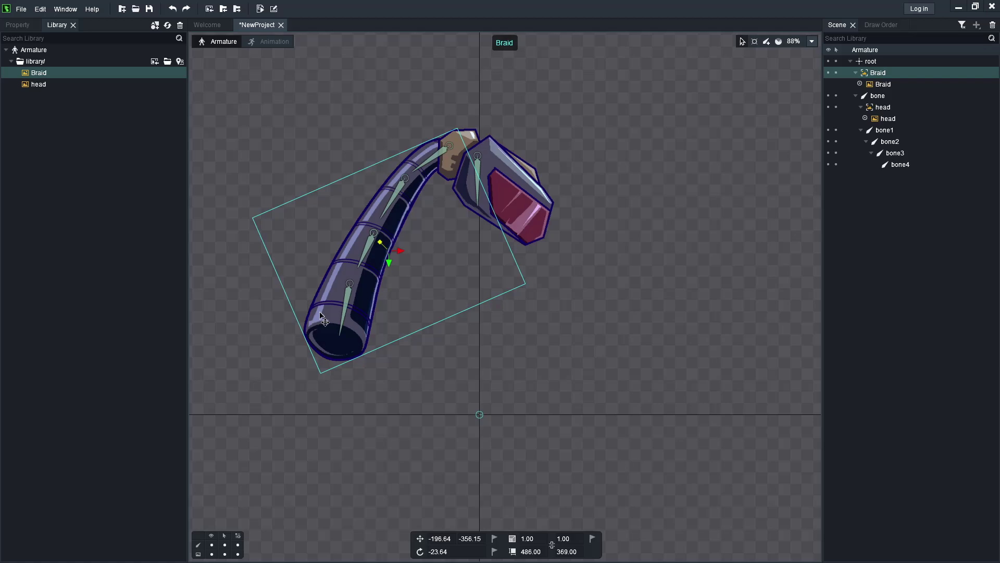
click(19, 26)
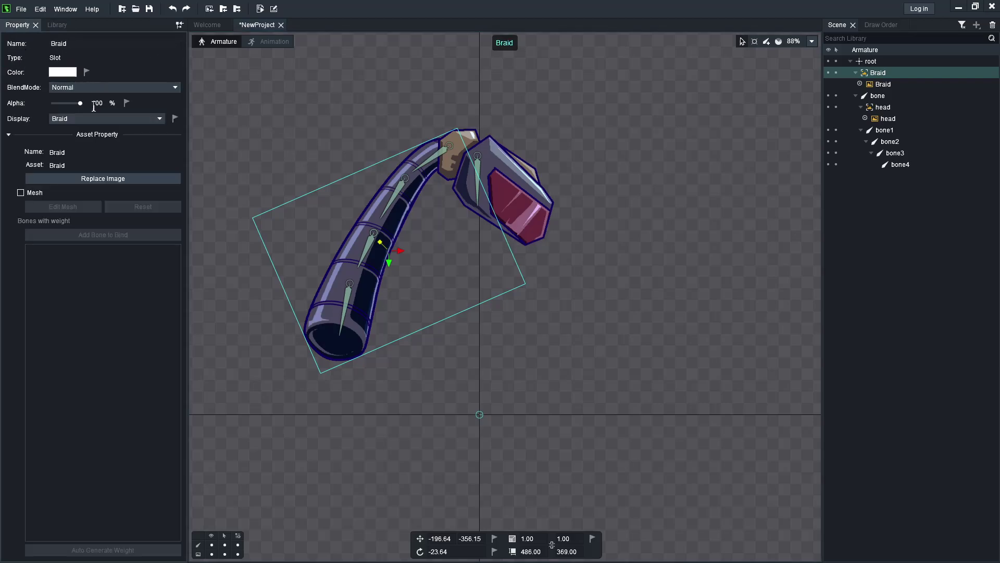
click(21, 192)
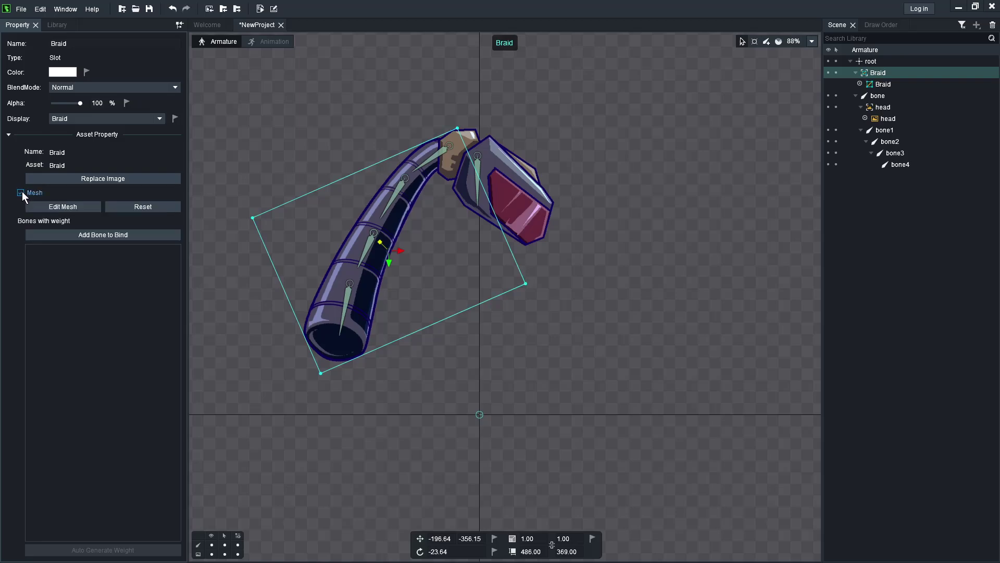
click(54, 207)
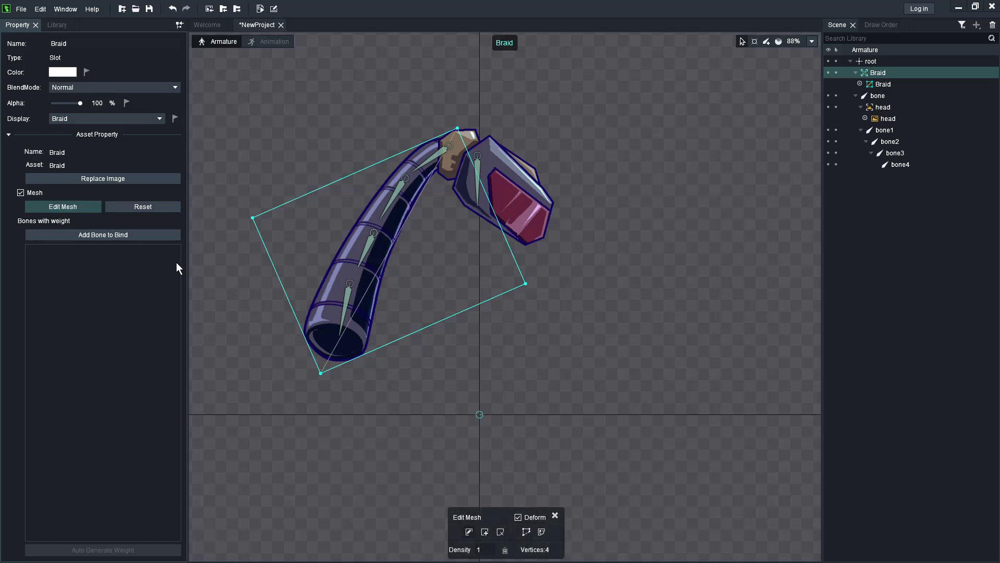
click(484, 533)
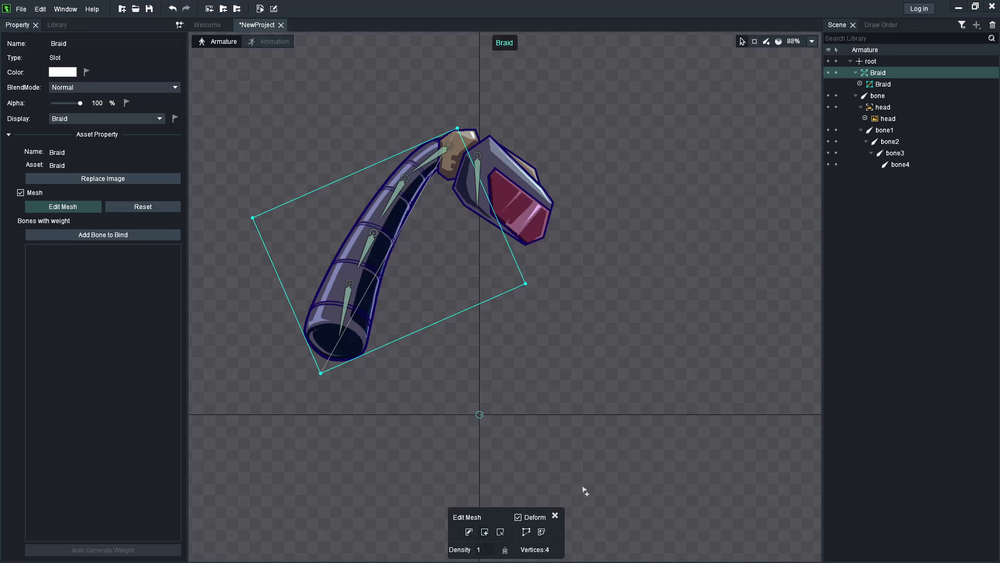
key(Escape)
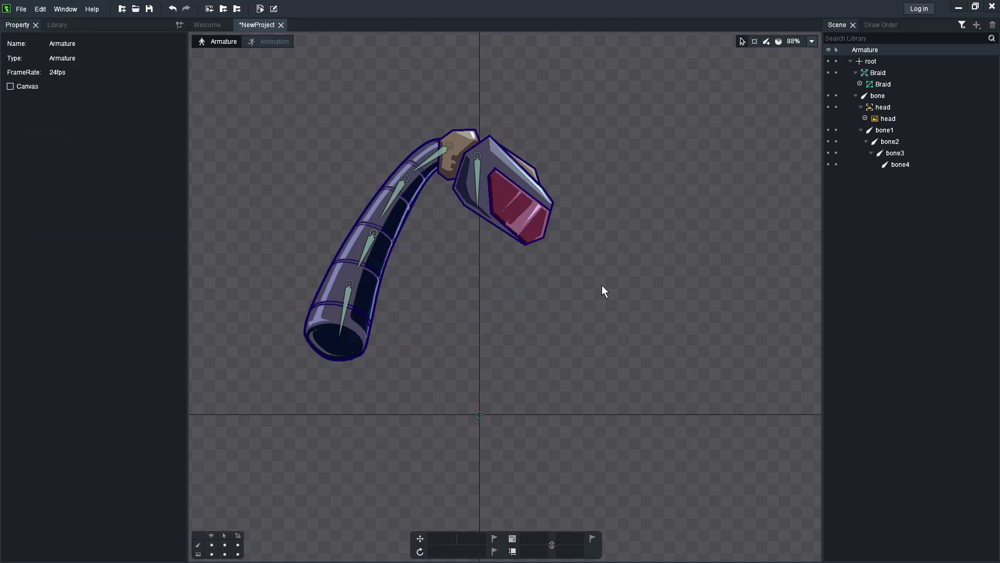
- Hide everything except the braid and enter mesh vertex creation for the Braid
right_click(312, 311)
mouse_move(384, 260)
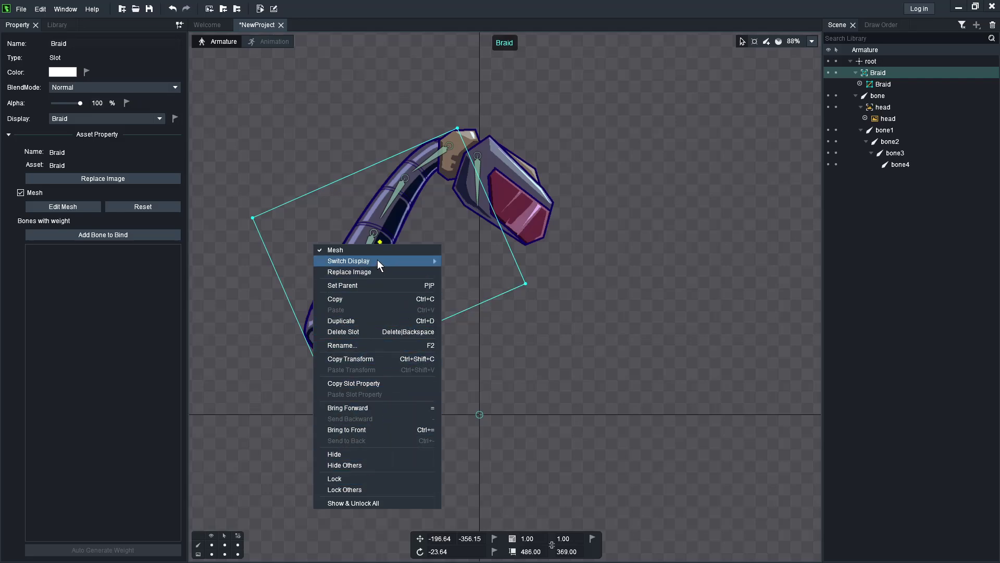
click(362, 464)
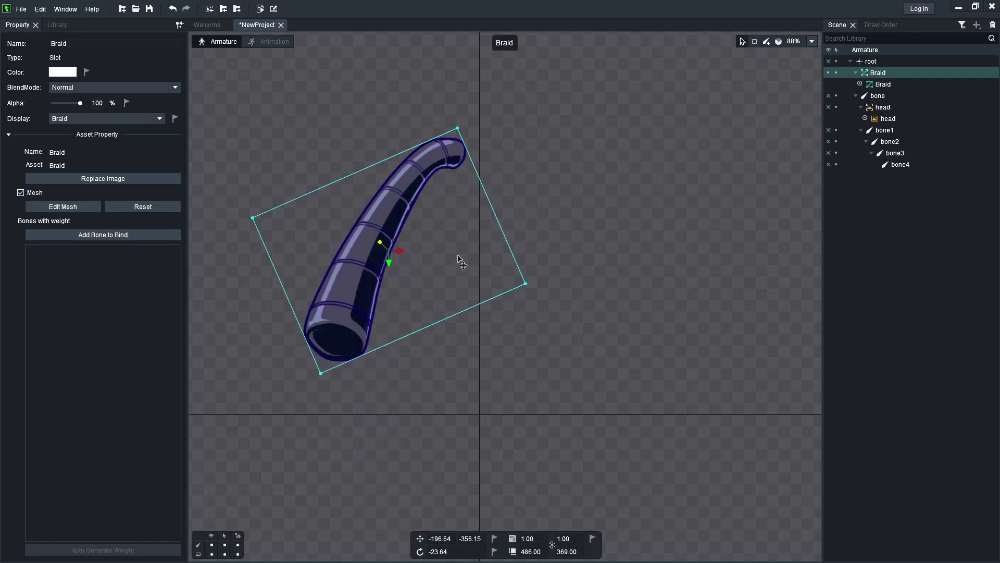
click(70, 205)
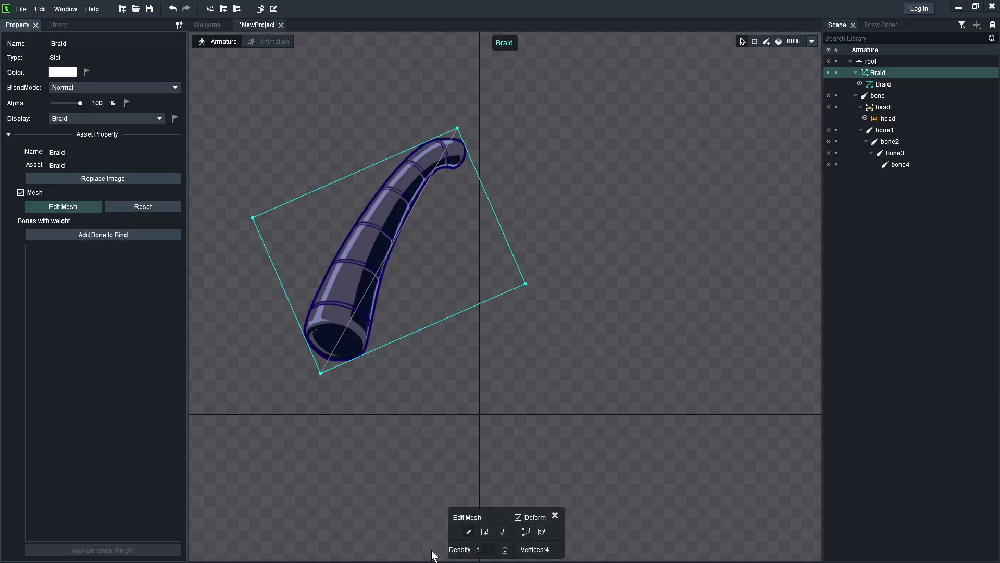
click(486, 533)
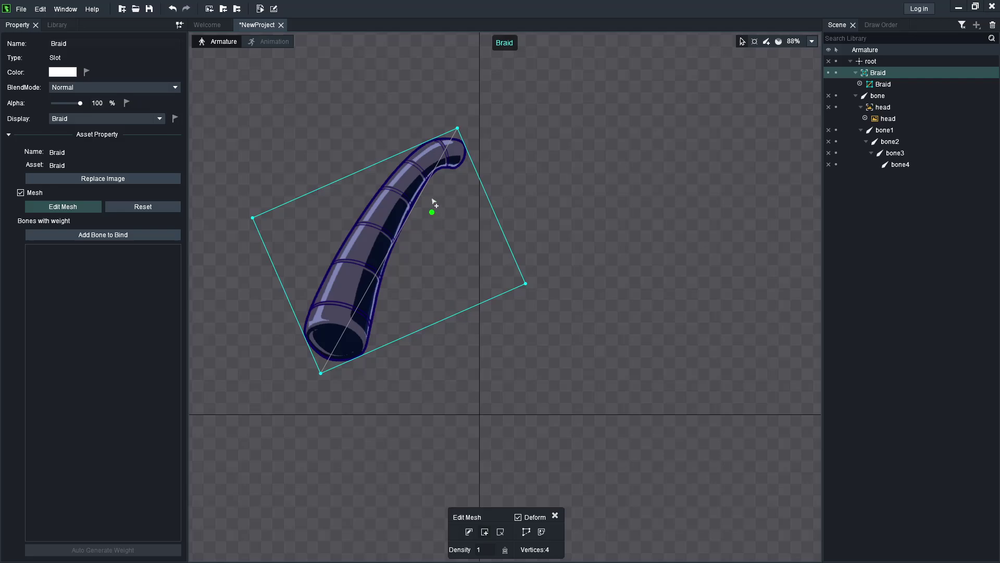
- Place 24 vertices tracing the braid's outline from top edge, around the bottom, up to the tip
click(401, 160)
click(380, 185)
click(357, 214)
click(339, 242)
click(324, 268)
click(308, 297)
click(301, 316)
click(303, 331)
click(315, 359)
click(335, 368)
click(359, 357)
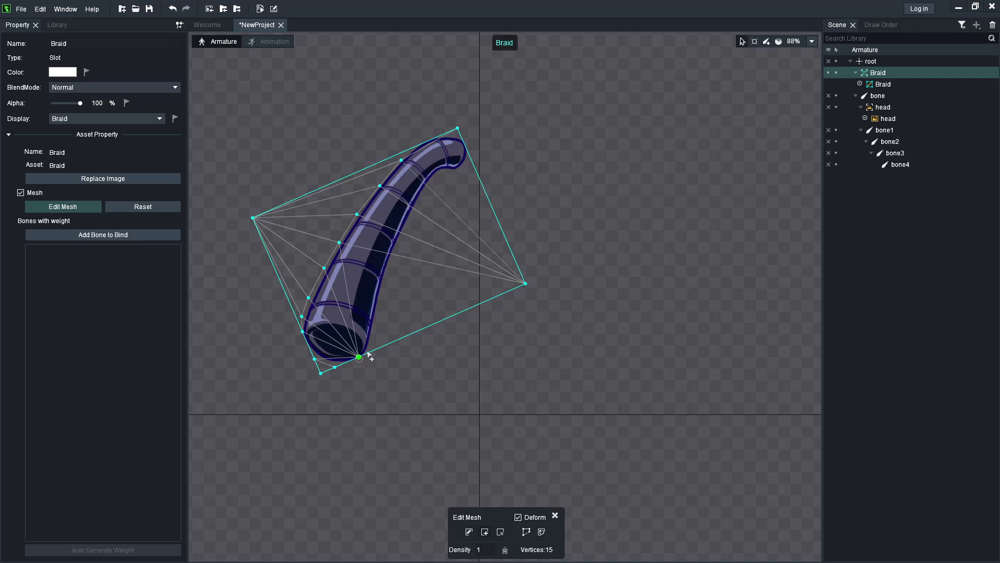
click(373, 342)
click(379, 308)
click(386, 274)
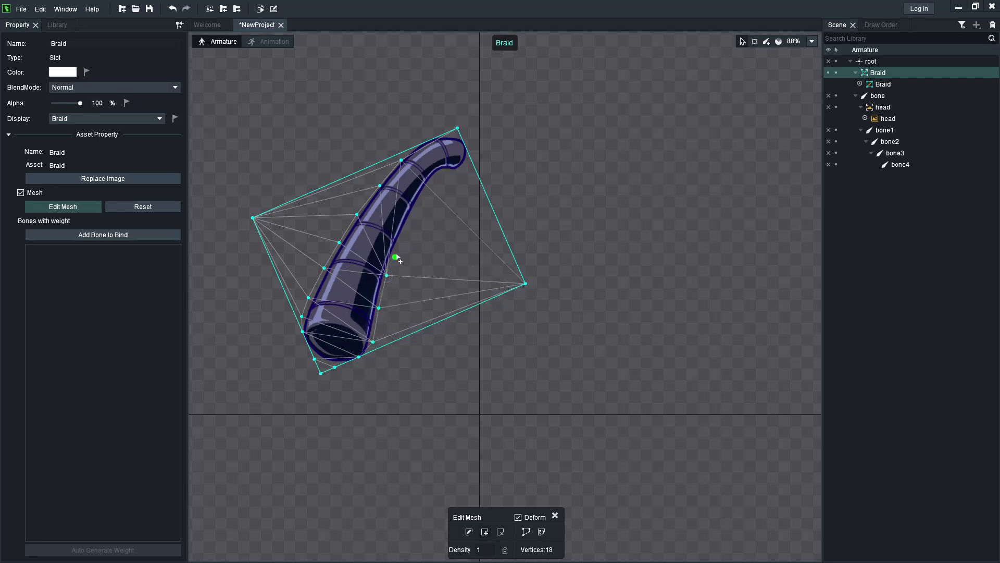
click(399, 246)
click(409, 219)
click(422, 194)
click(438, 176)
click(450, 172)
click(467, 169)
click(472, 161)
click(464, 145)
click(443, 134)
click(424, 143)
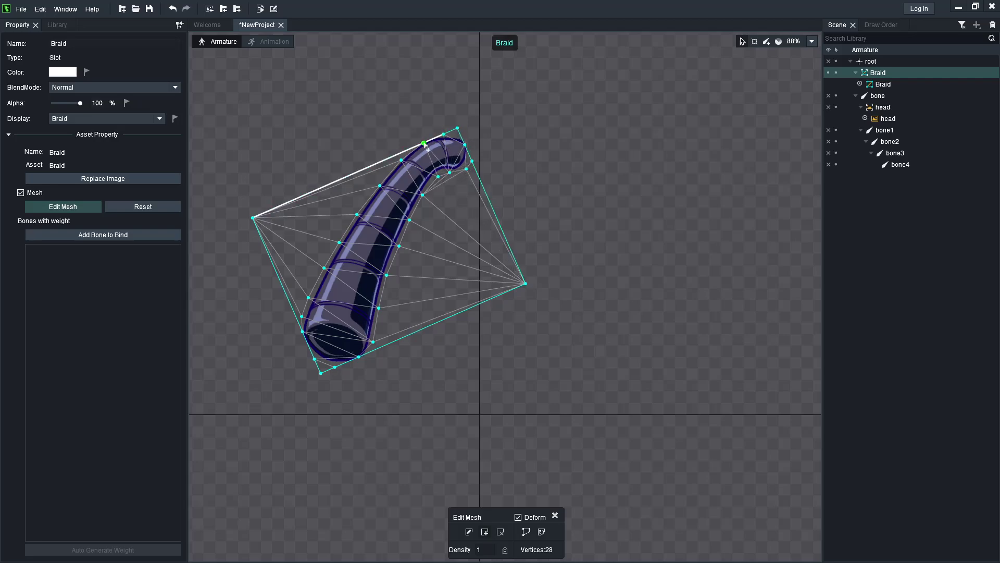
- Add 8 vertices down the braid's middle and close mesh editing
click(447, 149)
click(424, 163)
click(401, 185)
click(384, 212)
click(372, 236)
click(360, 265)
click(346, 302)
click(335, 340)
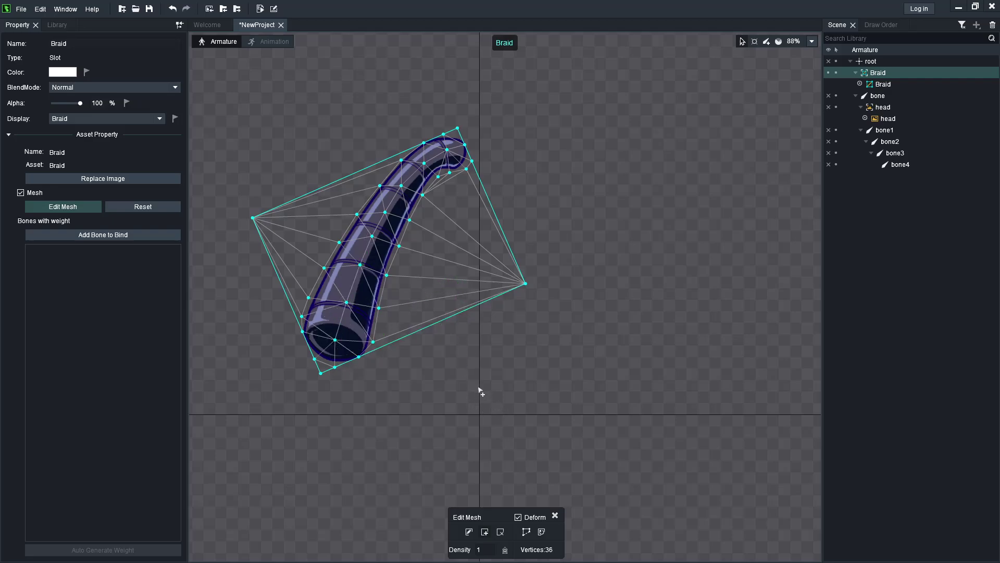
click(541, 331)
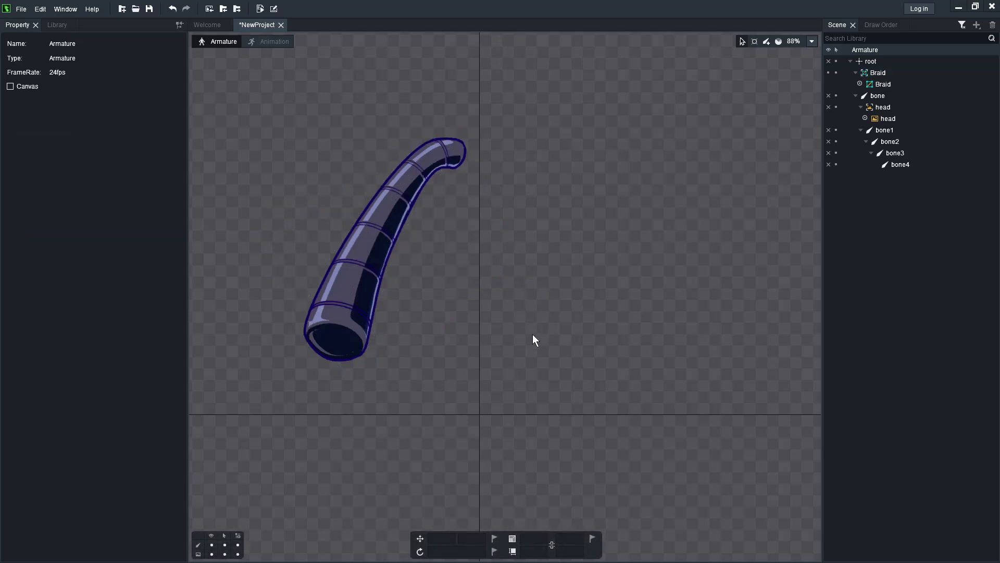
- Recheck the braid mesh, then use Show & Unlock All to reveal the head
click(383, 249)
click(73, 209)
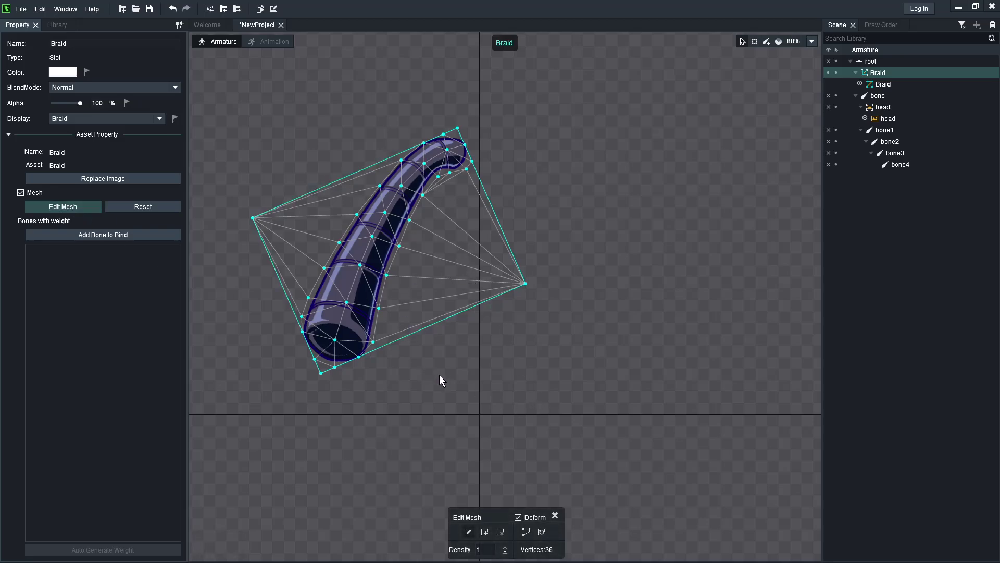
click(640, 430)
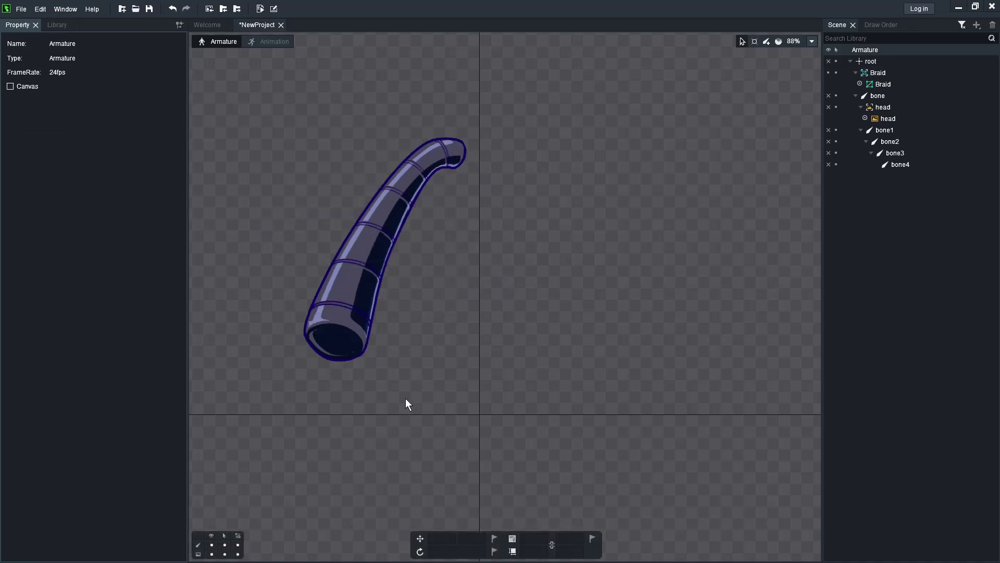
right_click(590, 405)
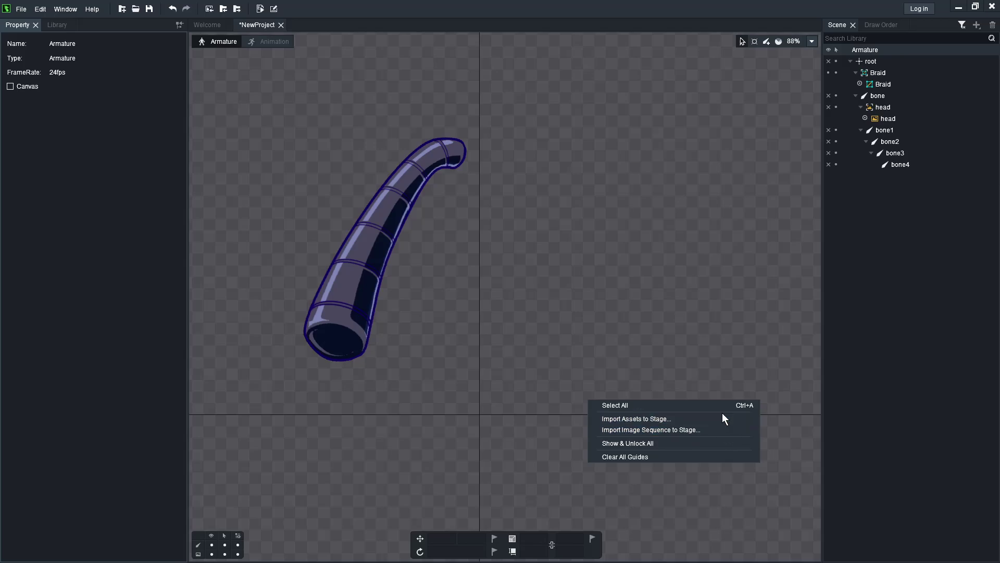
click(644, 444)
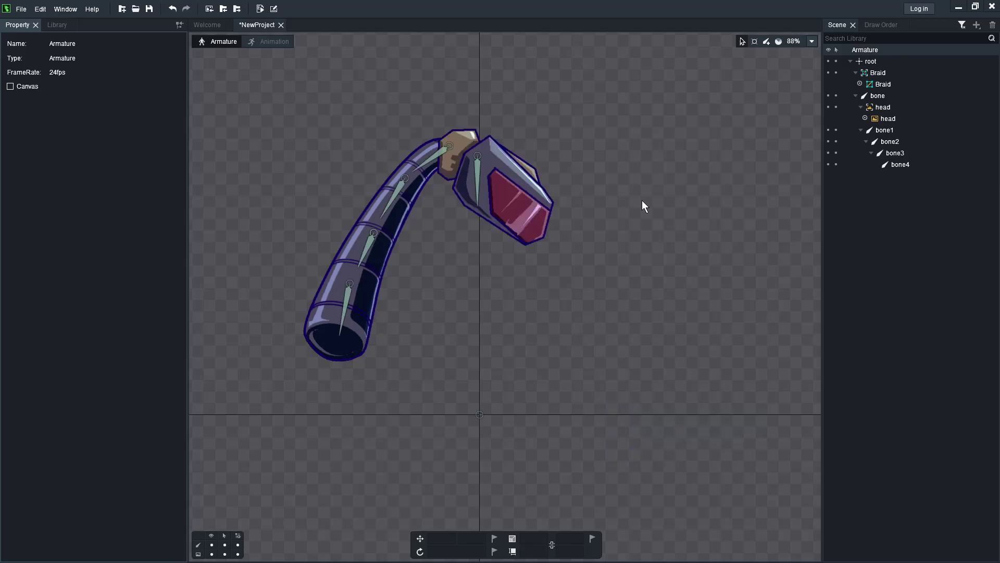
- Bind the Braid mesh to bone1, bone2, bone3 and bone4 and auto-generate weights
click(320, 312)
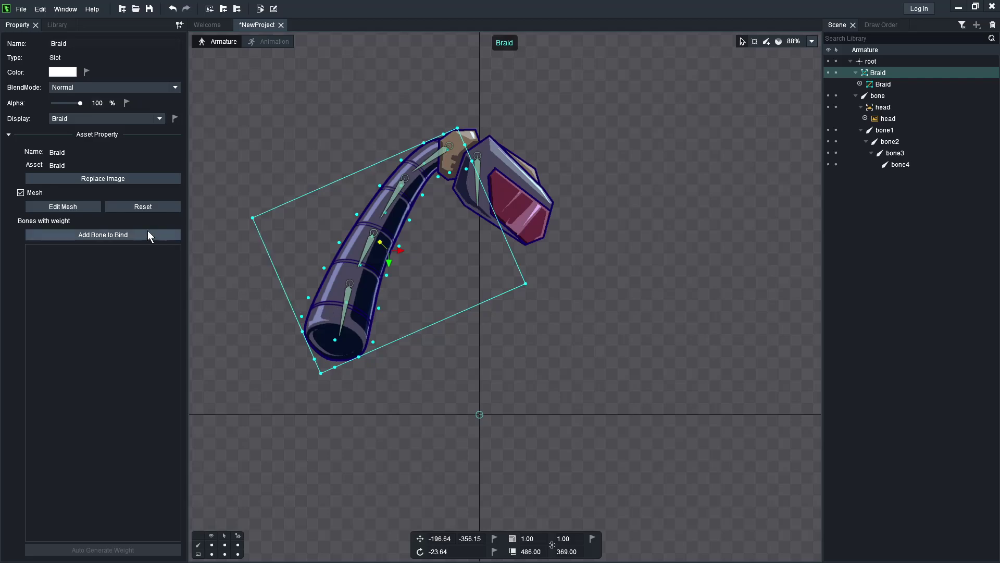
click(108, 234)
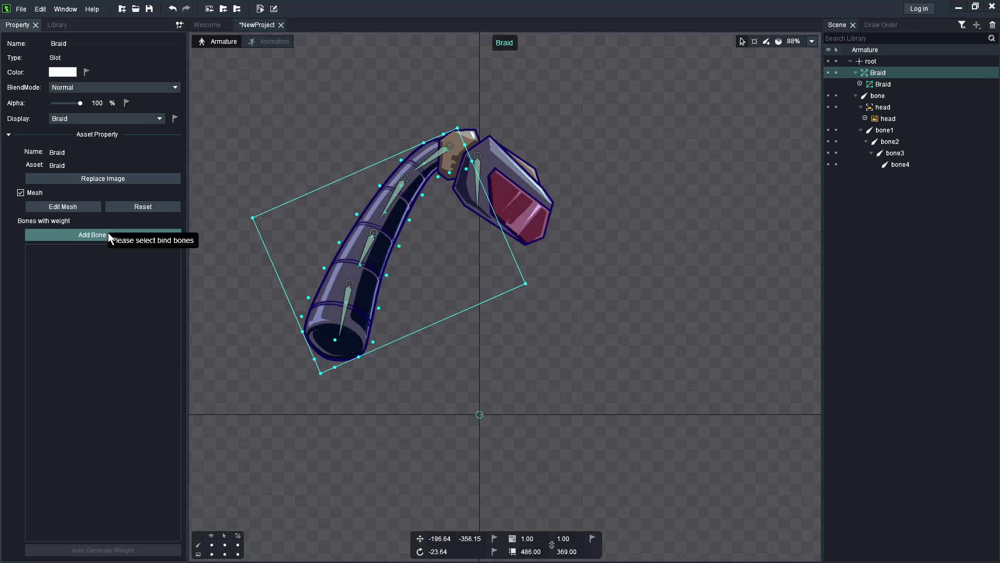
click(439, 159)
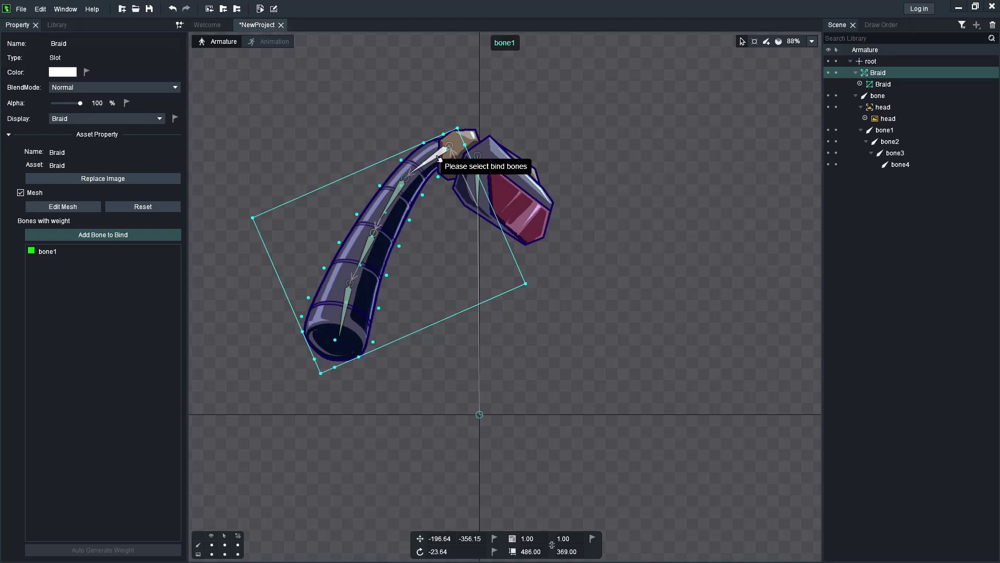
click(399, 194)
click(371, 241)
click(348, 301)
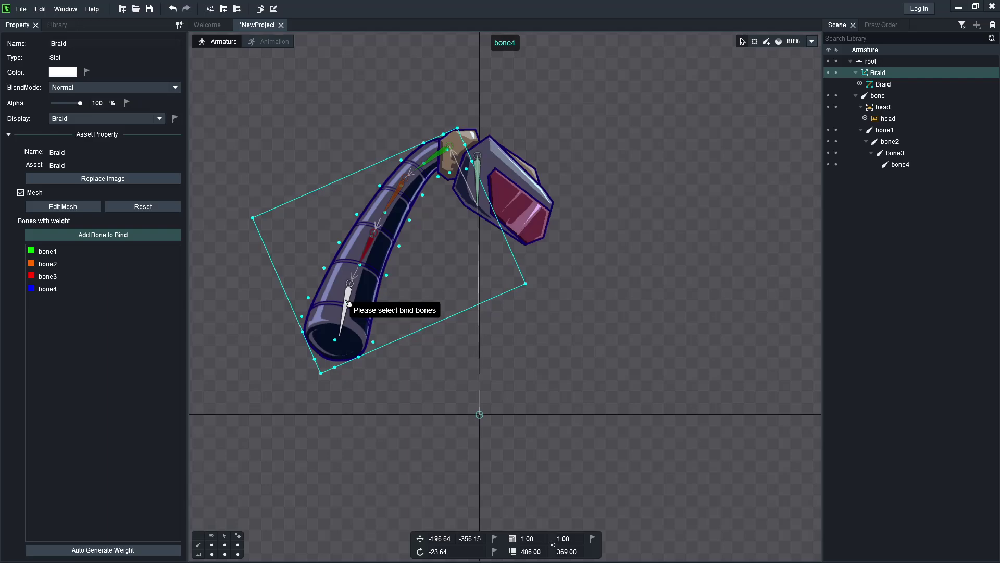
click(111, 551)
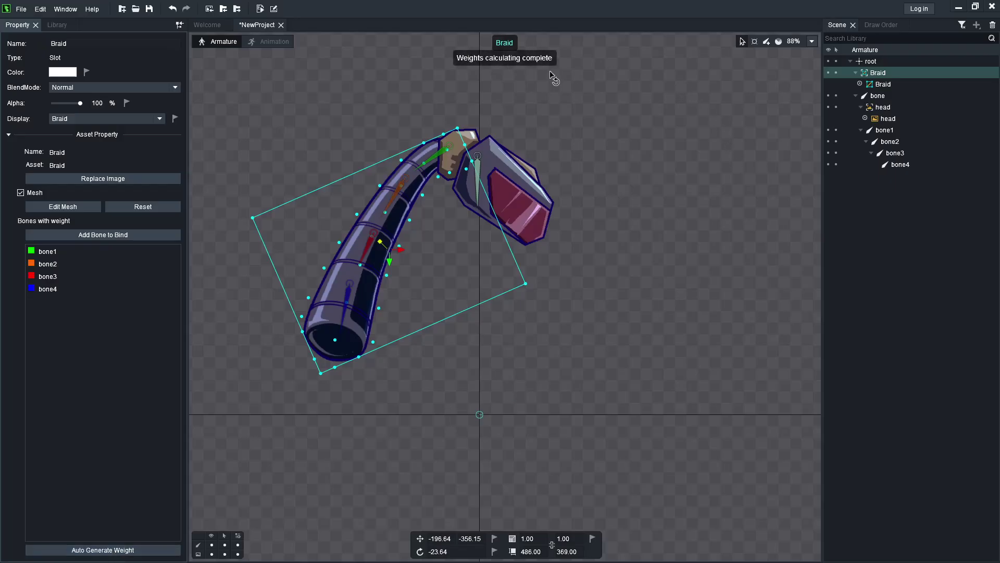
click(603, 244)
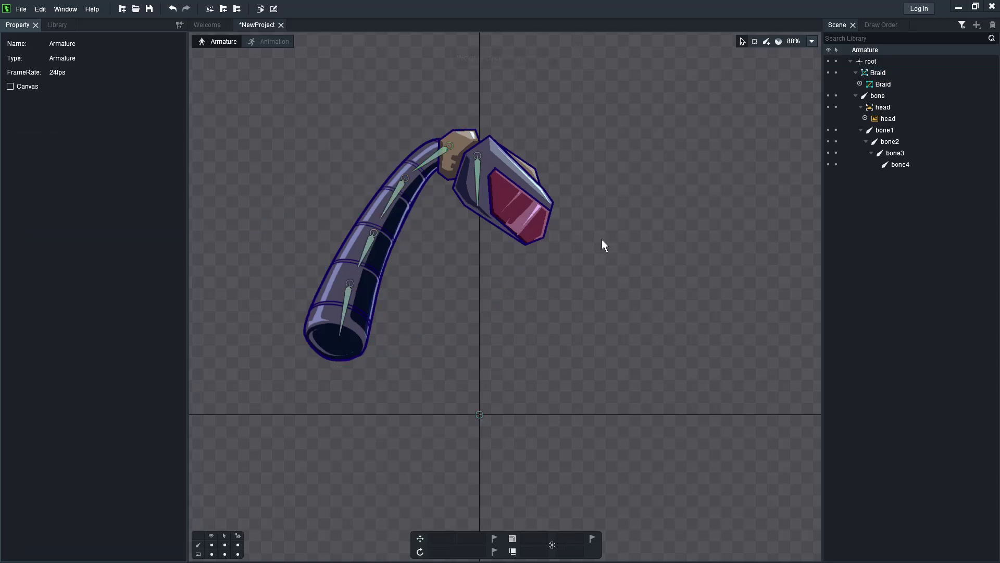
click(429, 157)
drag(621, 324, 573, 227)
click(394, 189)
click(370, 245)
drag(623, 328, 325, 334)
click(293, 256)
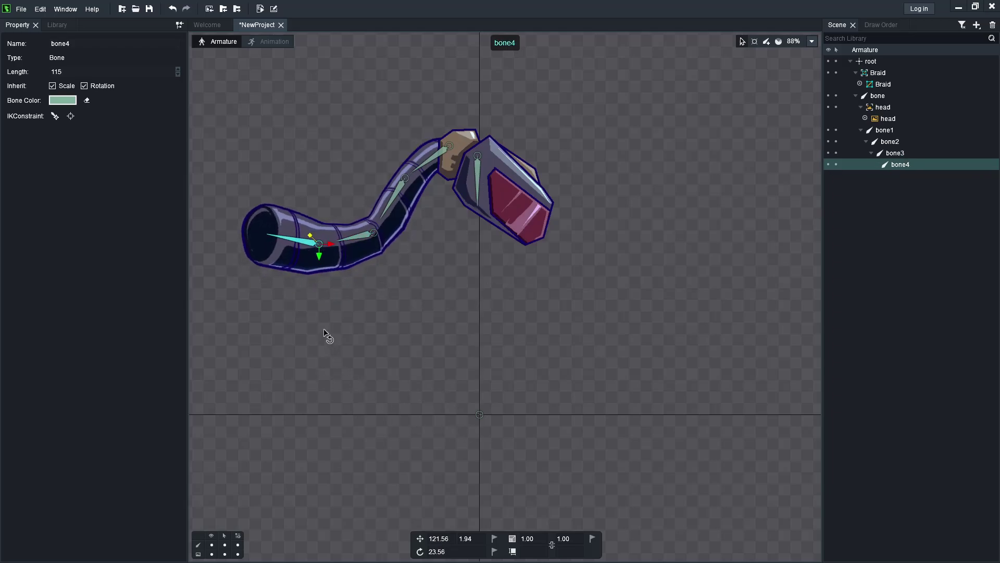
click(392, 219)
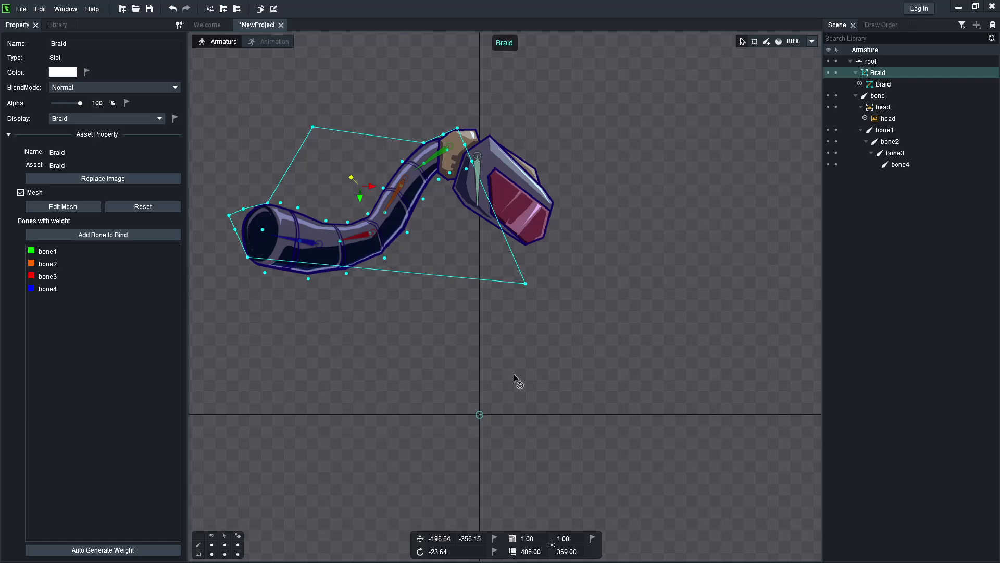
click(420, 352)
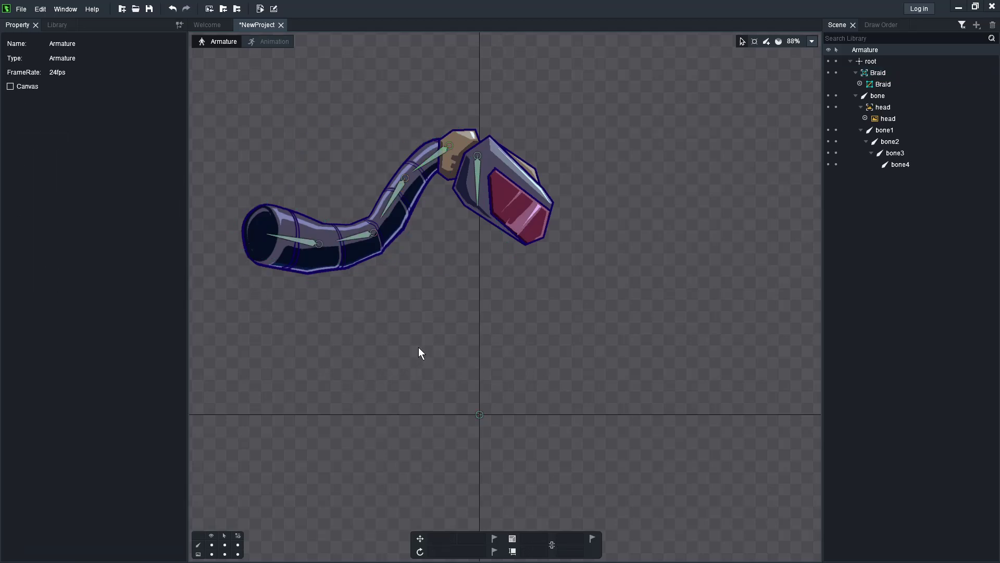
key(ctrl+z)
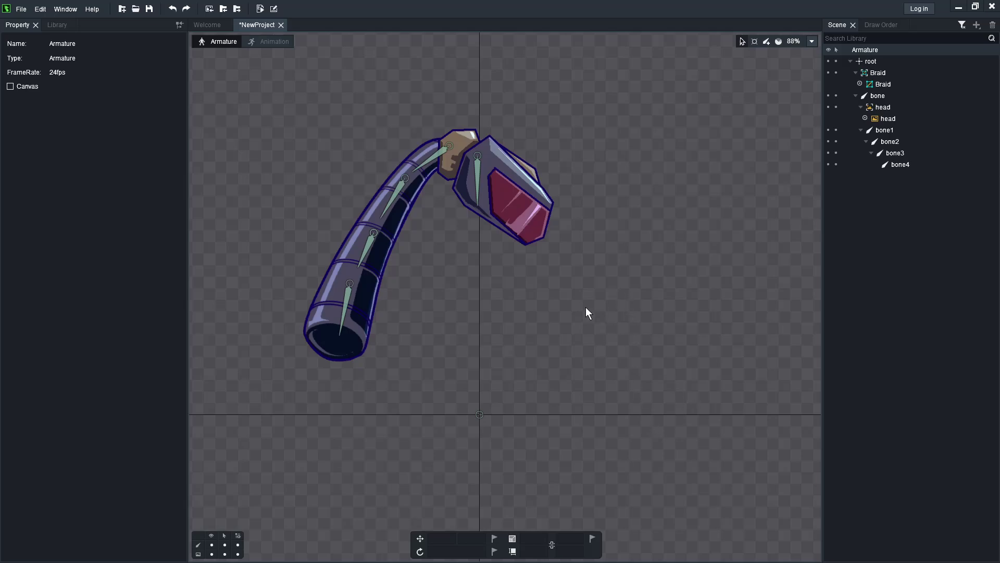
- Select bone2, root, bone3 and bone4 and save them as bone group 1 with Ctrl+1
click(398, 192)
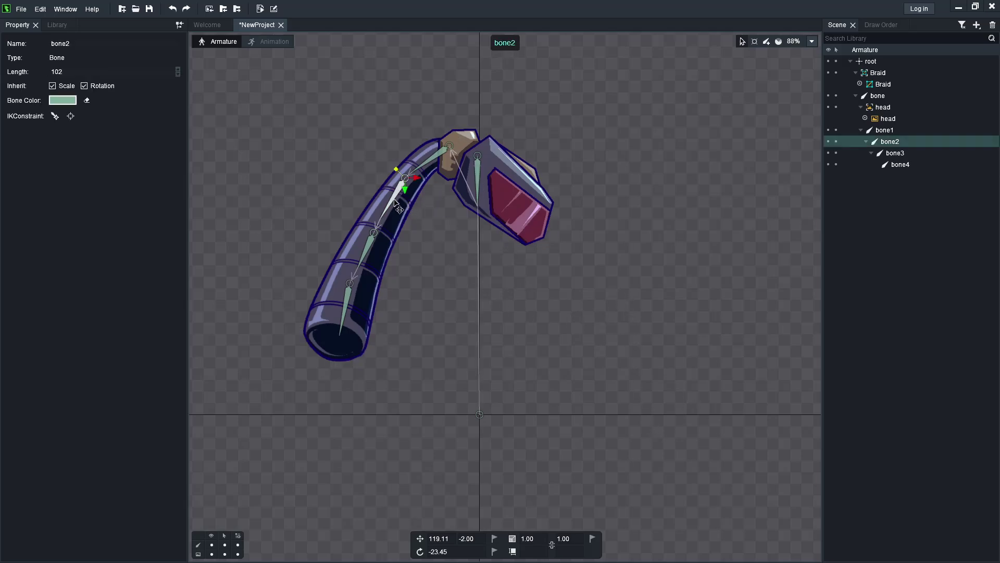
shift+click(371, 245)
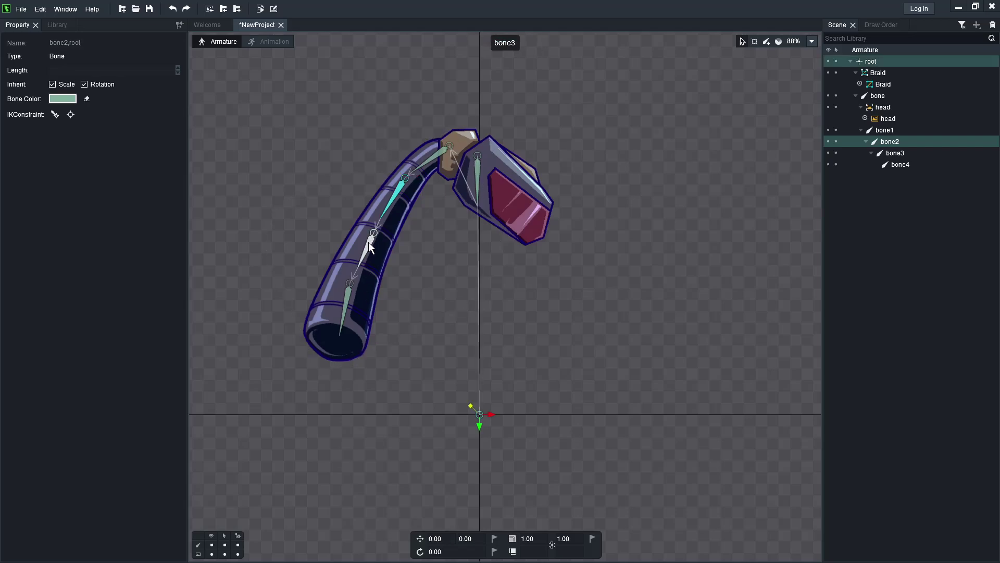
shift+click(368, 242)
shift+click(348, 303)
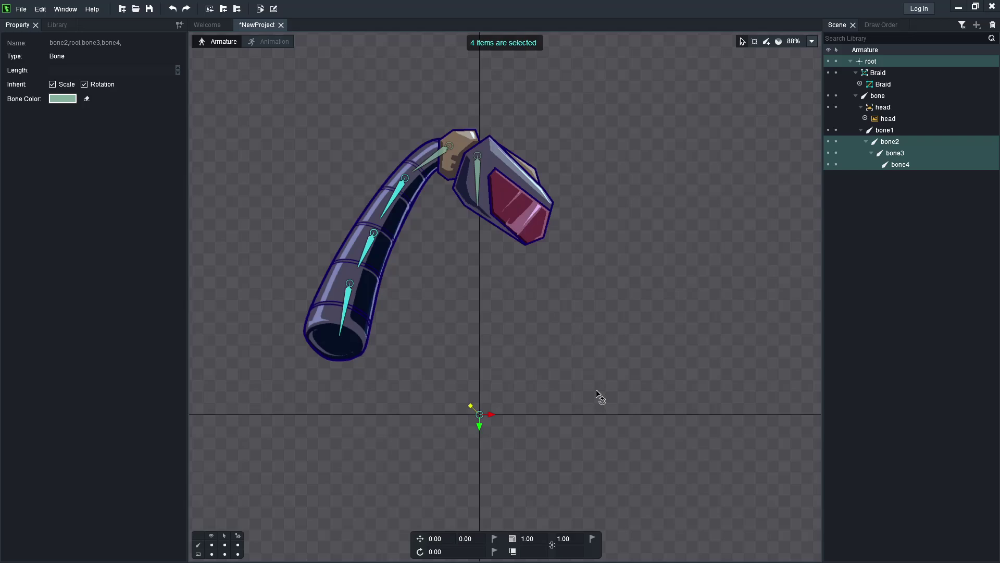
key(ctrl+1)
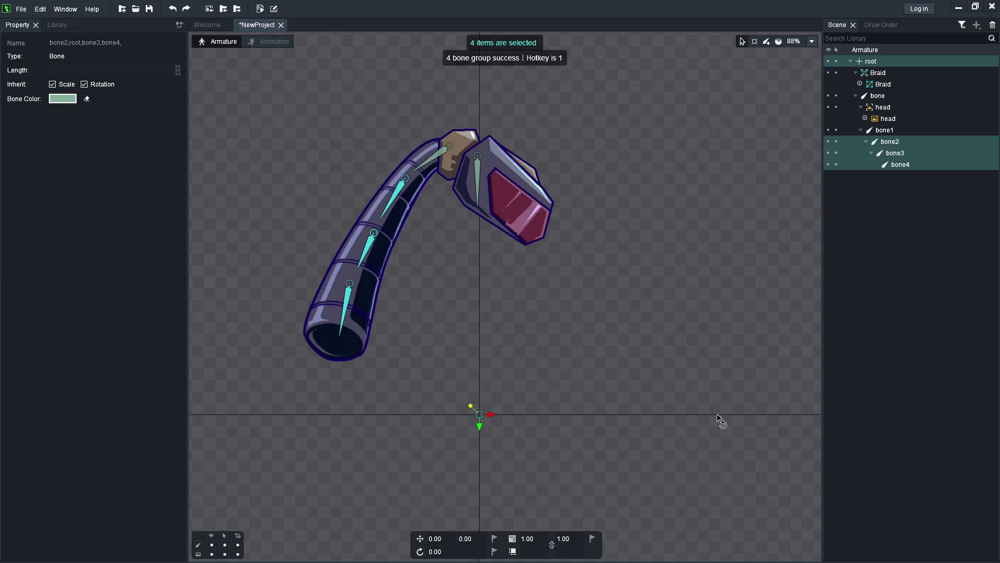
- Deselect, recall the group with 1, and curl the braid bones into a C shape
click(635, 343)
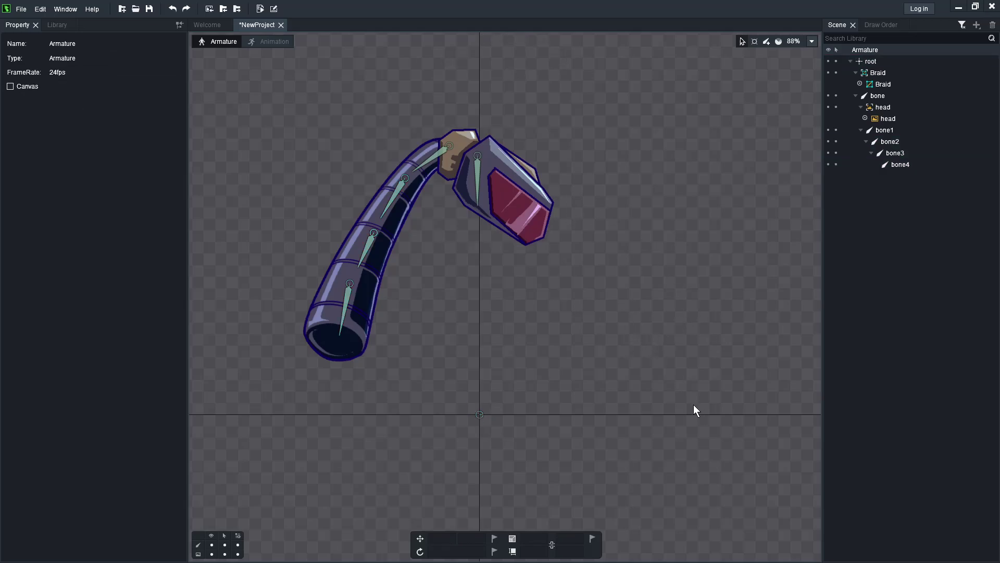
key(1)
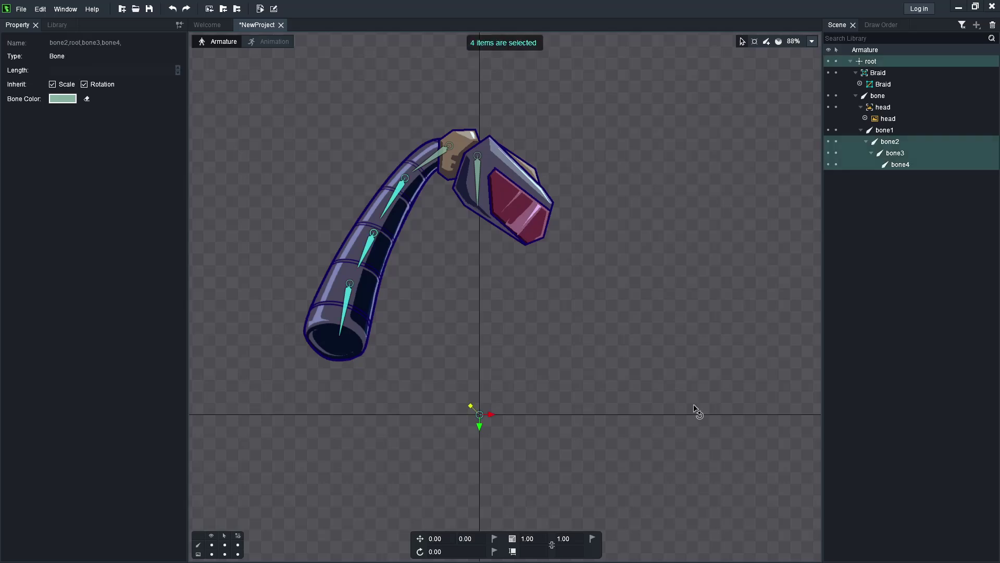
drag(679, 389, 578, 420)
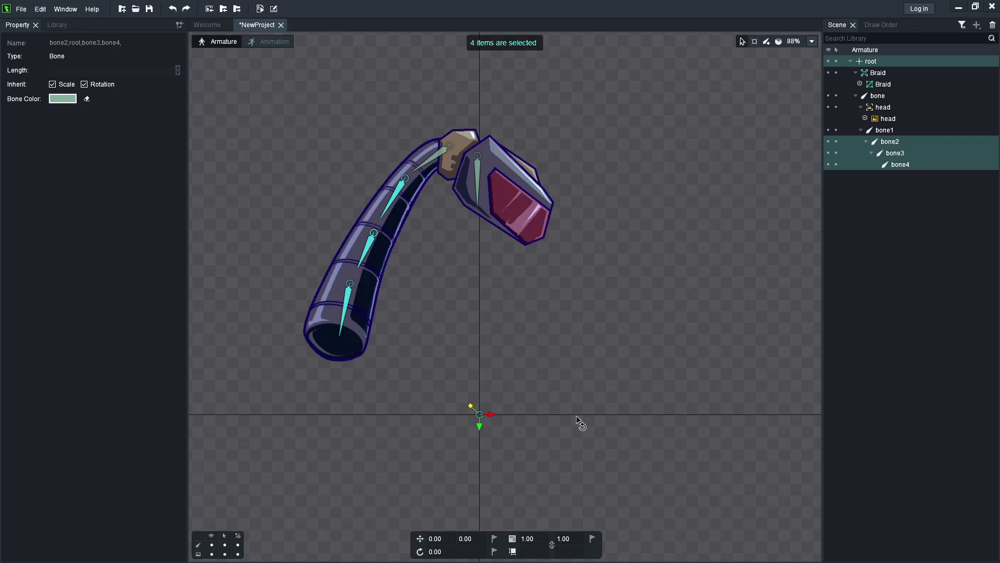
- Test-swing the braid from bone1 and from bone2–bone4, undoing the last rotation
click(635, 294)
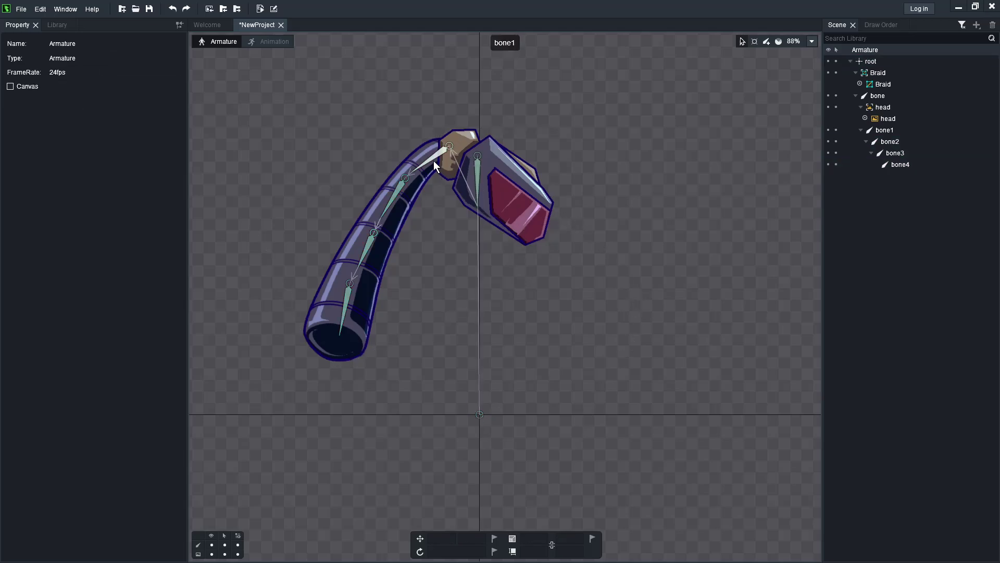
click(538, 233)
drag(539, 233, 420, 188)
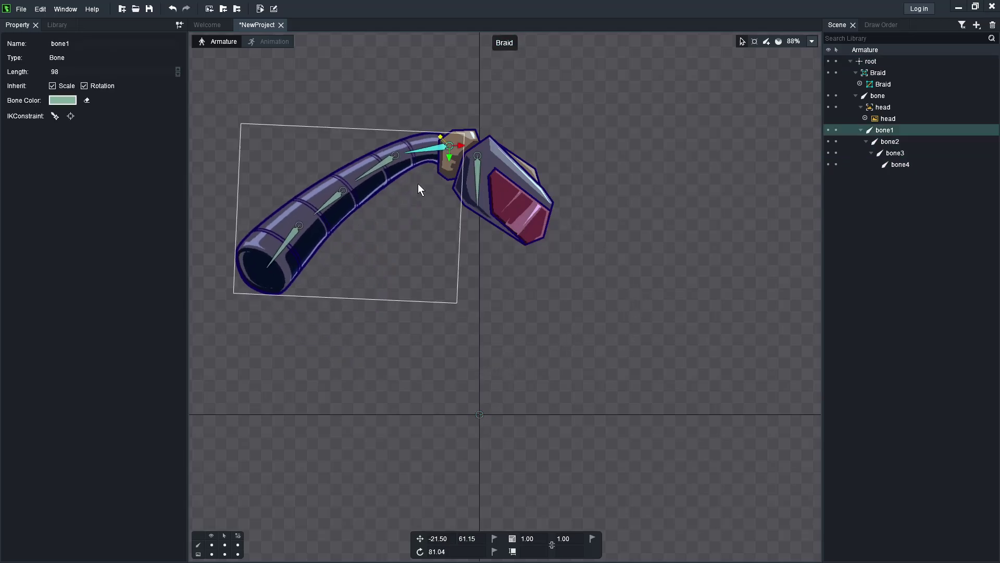
click(368, 170)
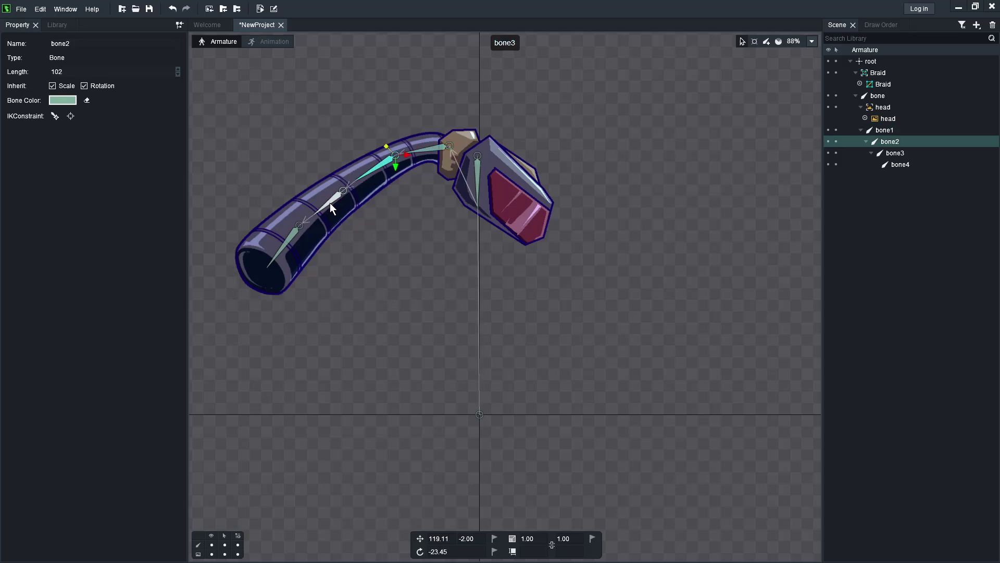
shift+click(327, 204)
shift+click(291, 238)
drag(565, 351, 468, 333)
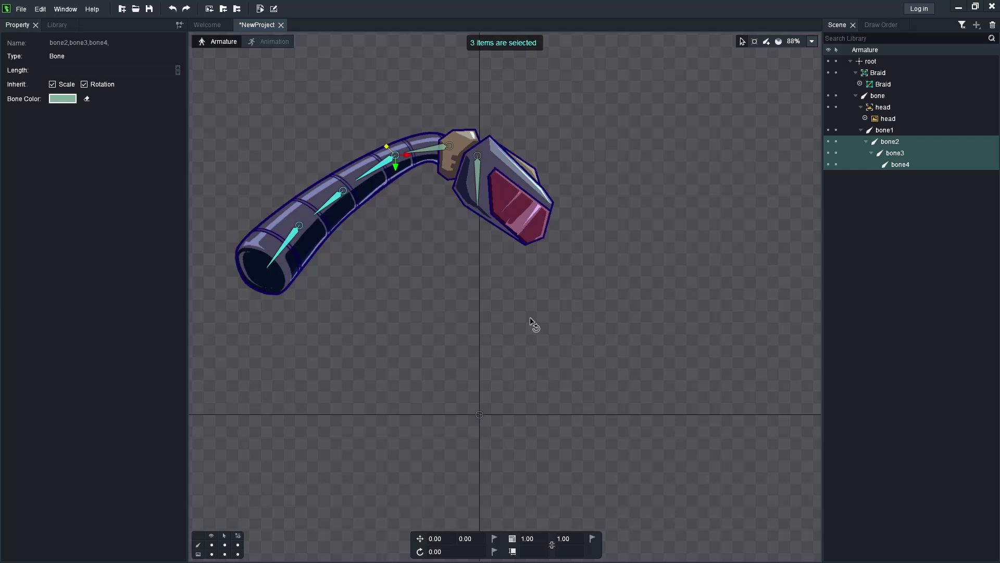
mouse_move(556, 339)
mouse_down()
mouse_move(475, 354)
mouse_move(563, 329)
mouse_up()
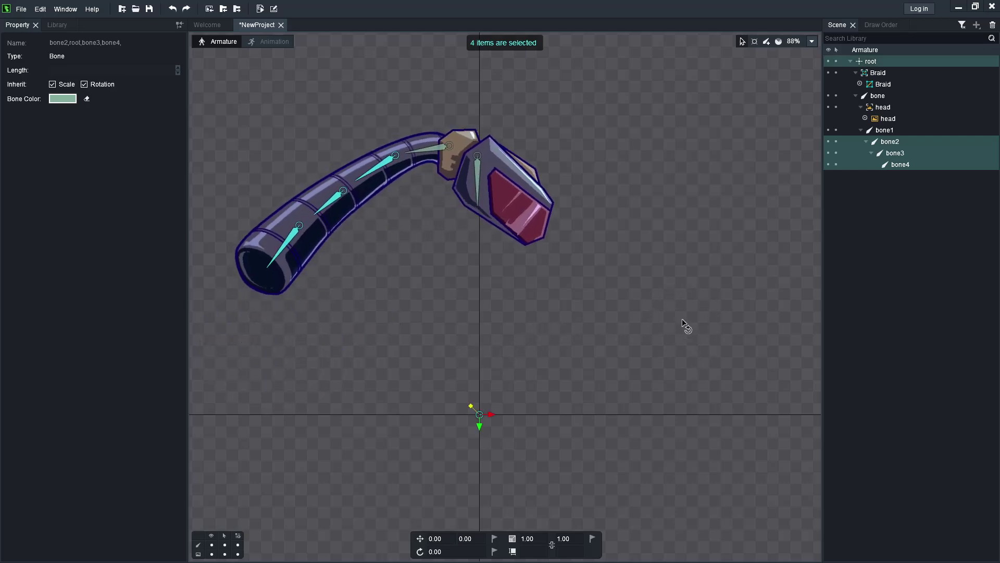
key(ctrl+z)
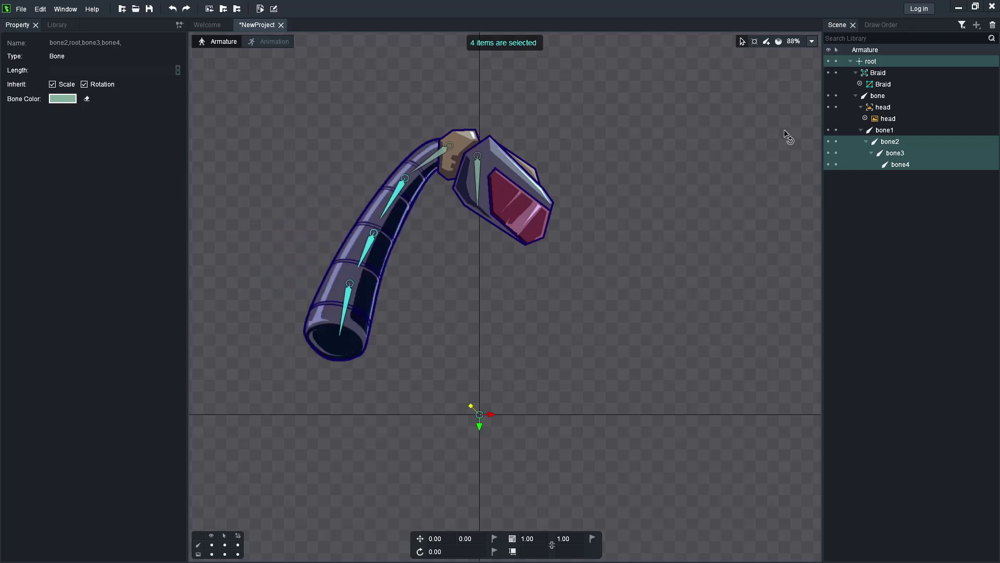
- Save bone2, bone3 and bone4 with the Braid as selection group 1
click(720, 244)
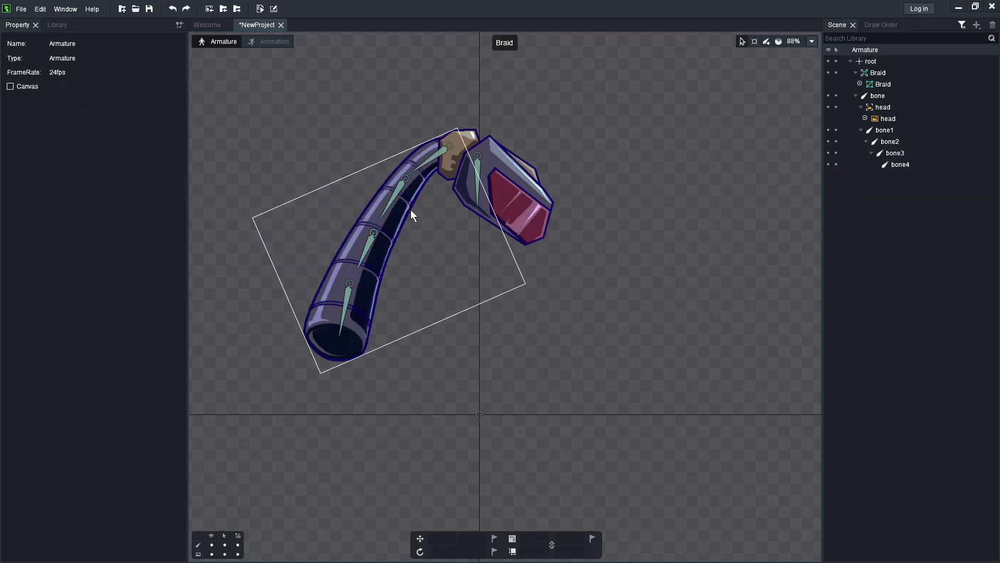
click(396, 195)
shift+click(364, 253)
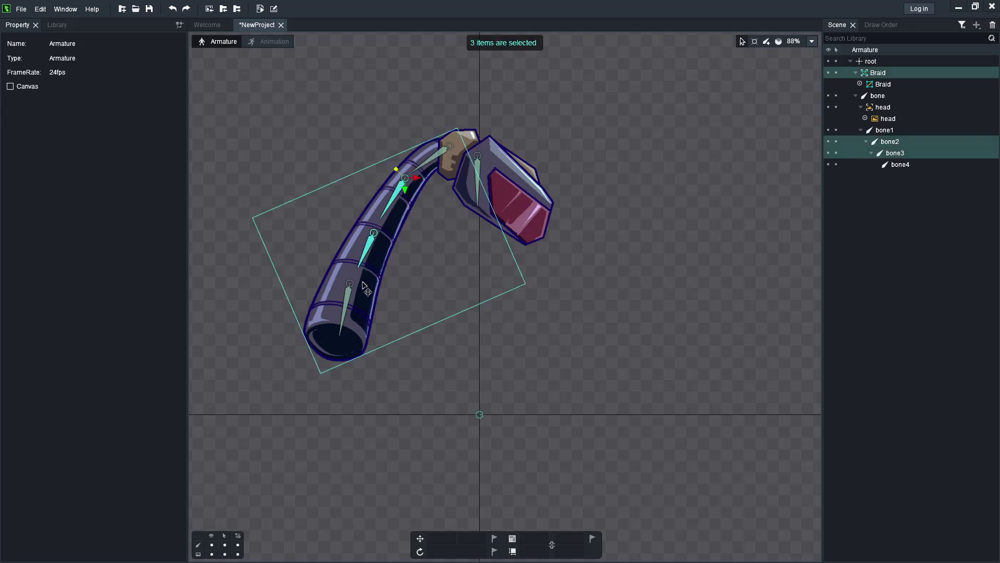
shift+click(349, 296)
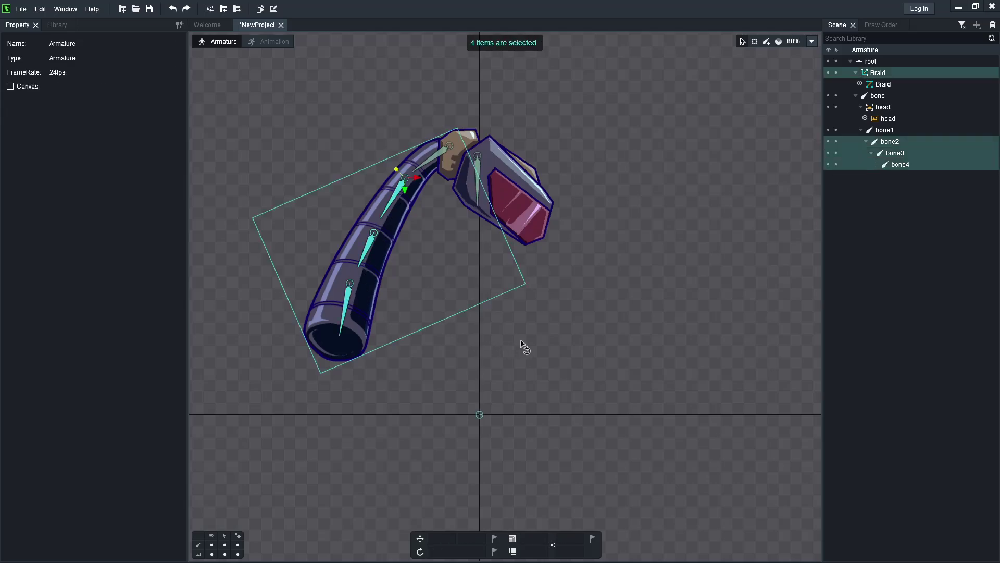
key(ctrl+1)
- Lock the root bone, save bone2–bone4 as group 1, and test-bend the braid chain
click(643, 265)
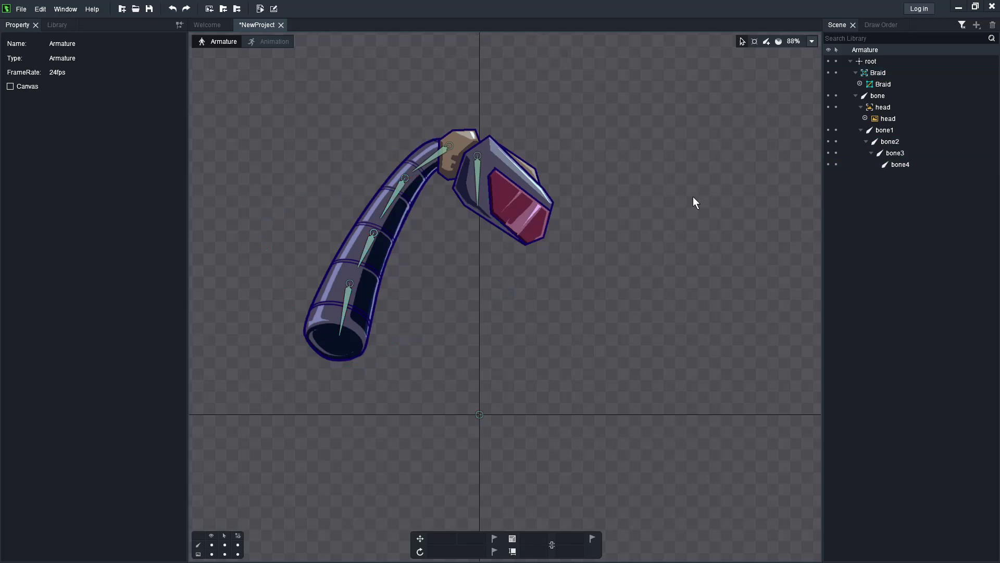
click(836, 62)
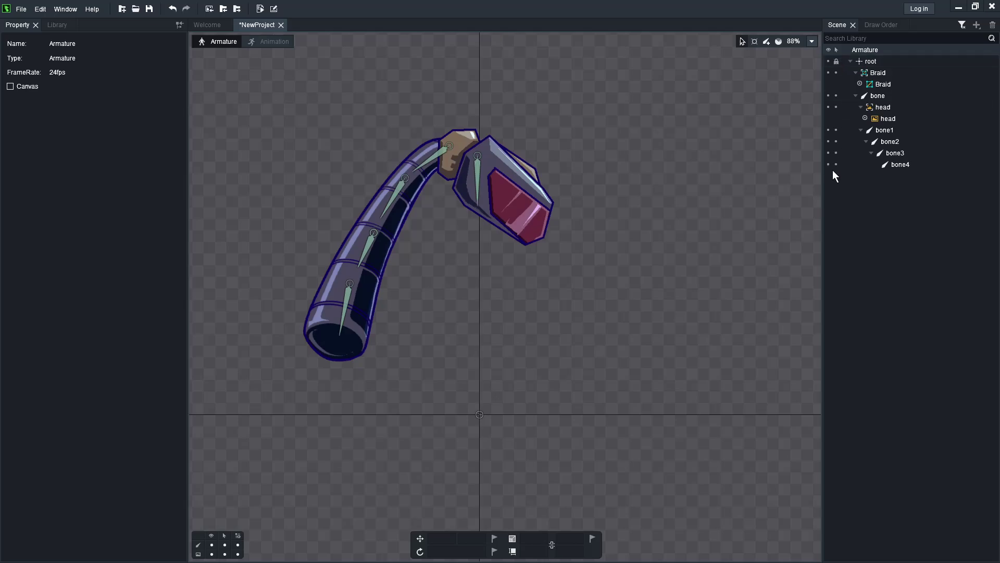
click(395, 190)
shift+click(370, 250)
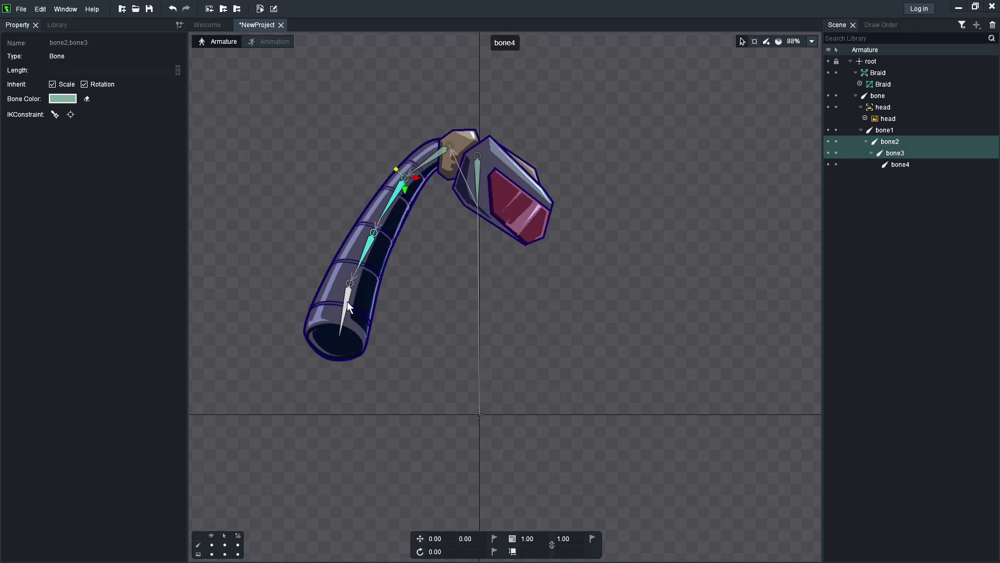
shift+click(347, 301)
key(ctrl+1)
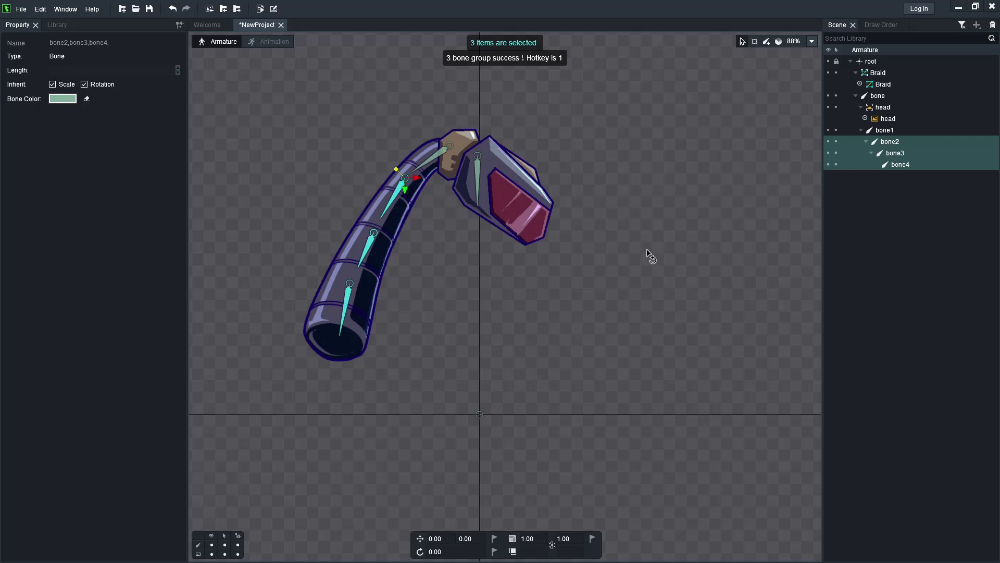
drag(630, 310, 661, 251)
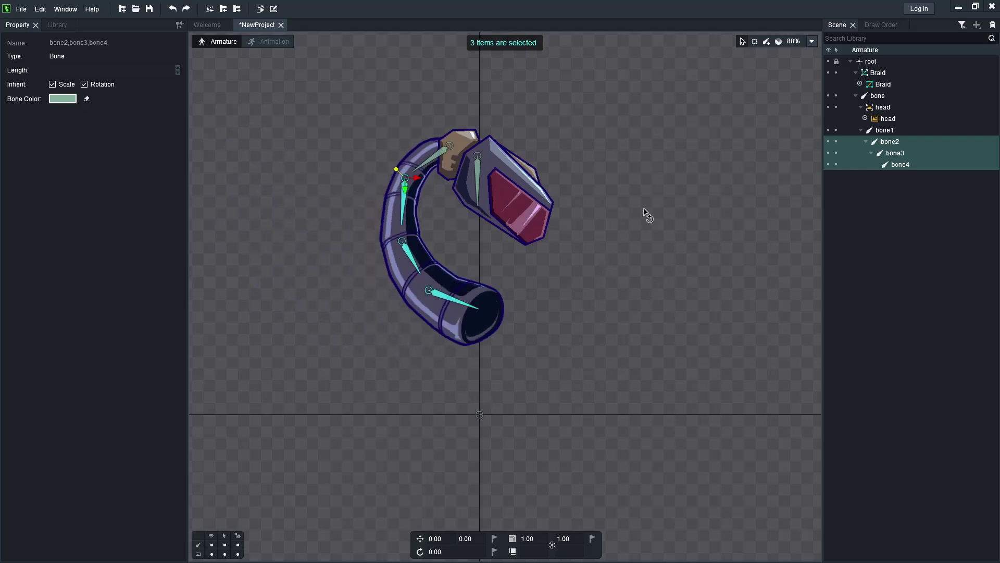
drag(644, 211, 652, 225)
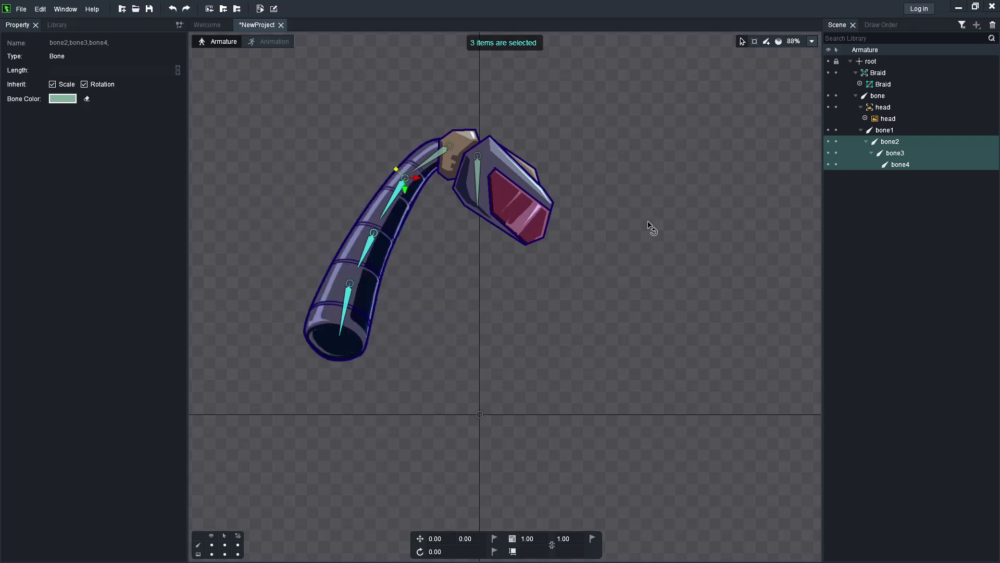
- In Animation mode, key the whole rig at frame 0 and select that keyframe column
click(271, 41)
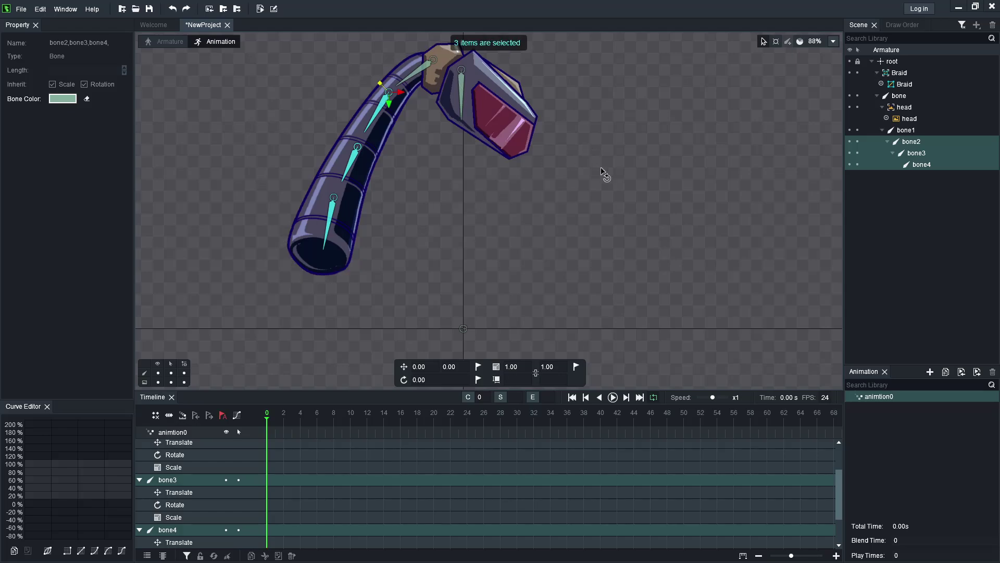
scroll(703, 169, down, 5)
click(658, 138)
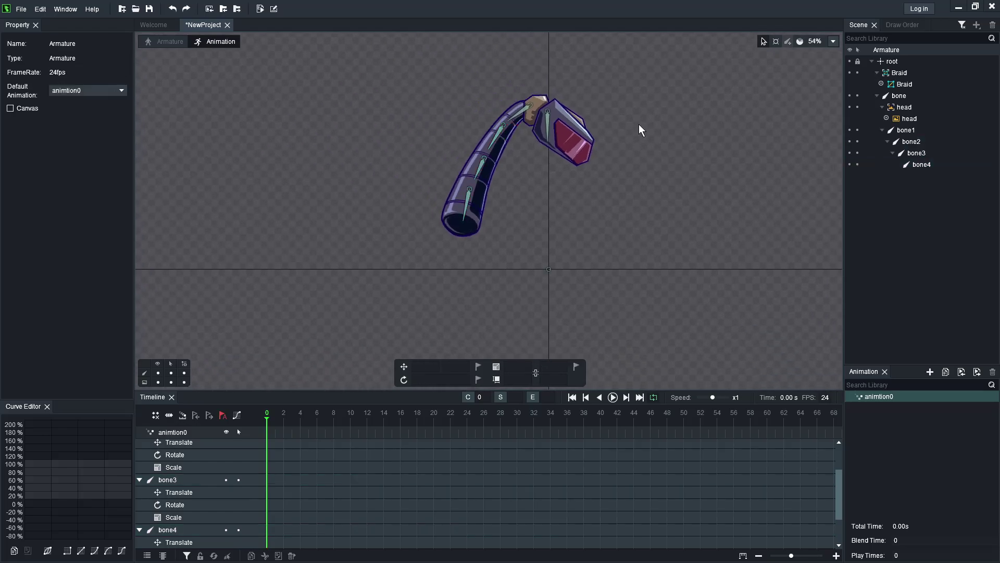
drag(601, 255, 645, 250)
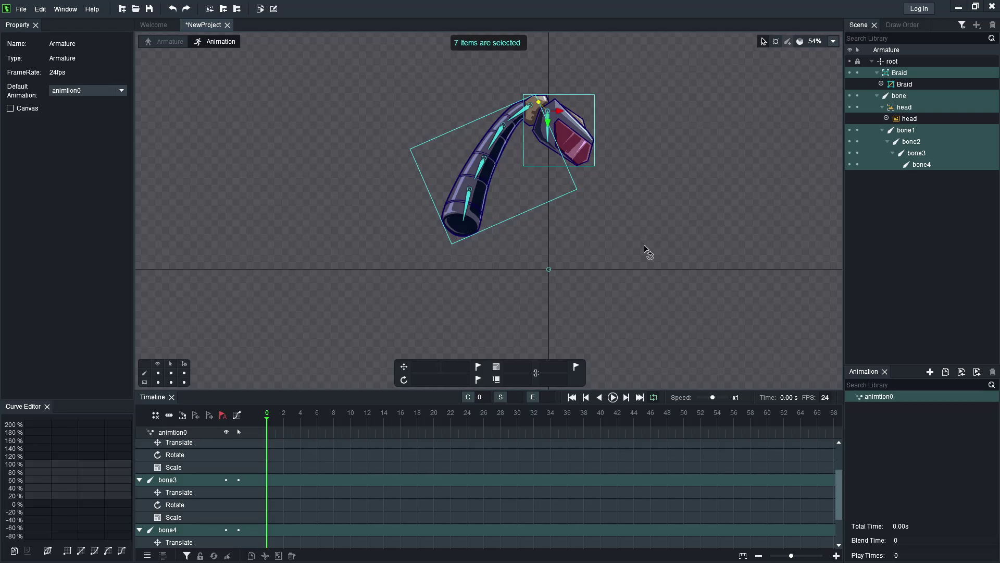
key(k)
click(667, 260)
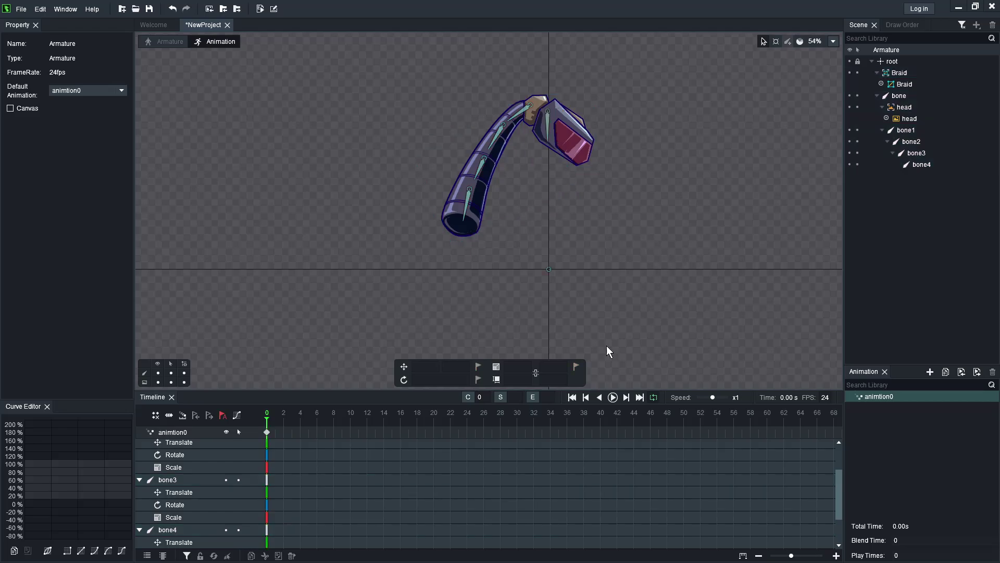
click(266, 437)
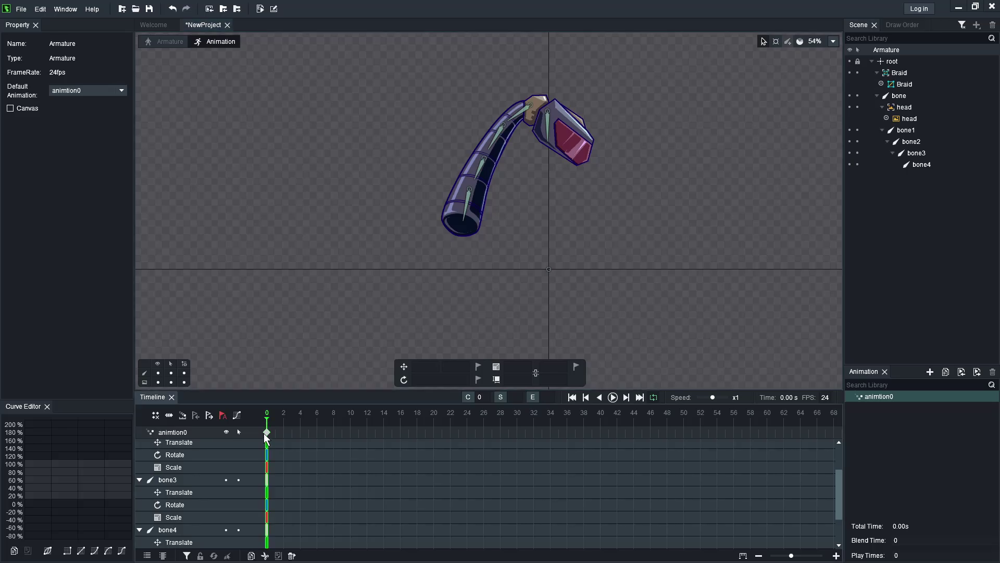
- Paste the rest pose at frames 24 and 12, then bend bone2–bone4 up-left at frame 12
click(467, 430)
key(ctrl+v)
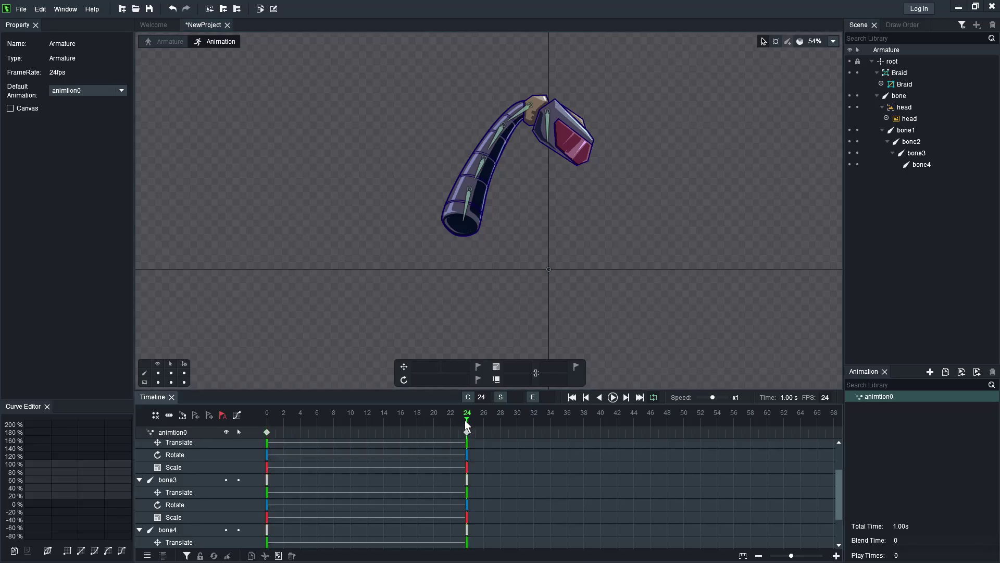
click(367, 424)
key(ctrl+v)
key(ctrl+a)
drag(647, 290, 480, 287)
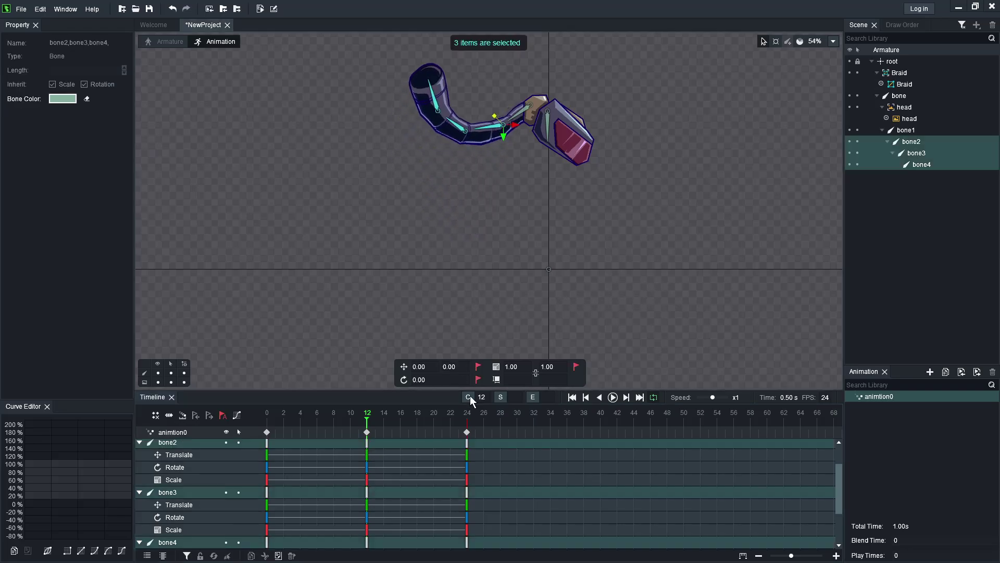
- Curl the braid into a hook at frame 18 and rotate the chain at frame 6
click(417, 427)
drag(674, 300, 696, 193)
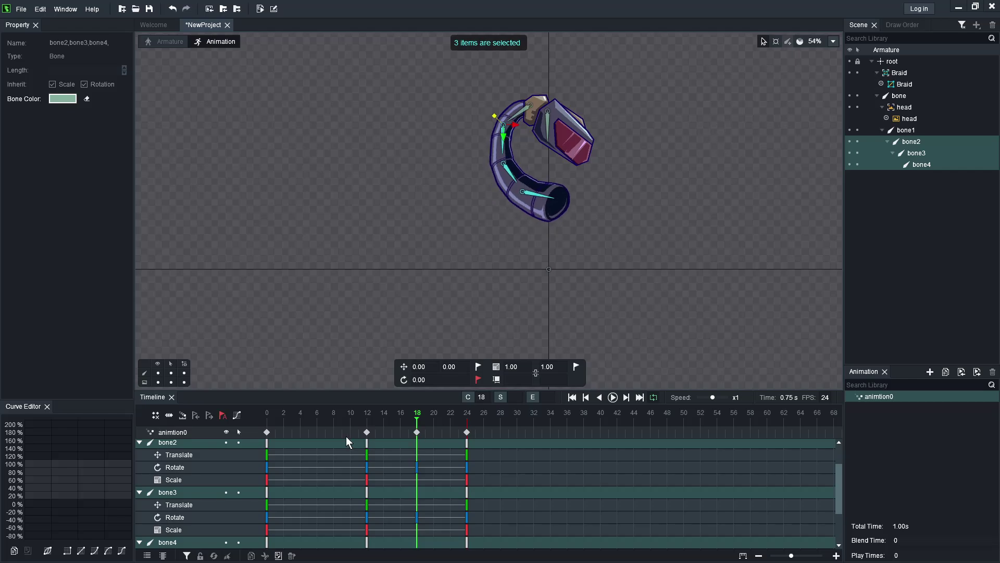
click(318, 427)
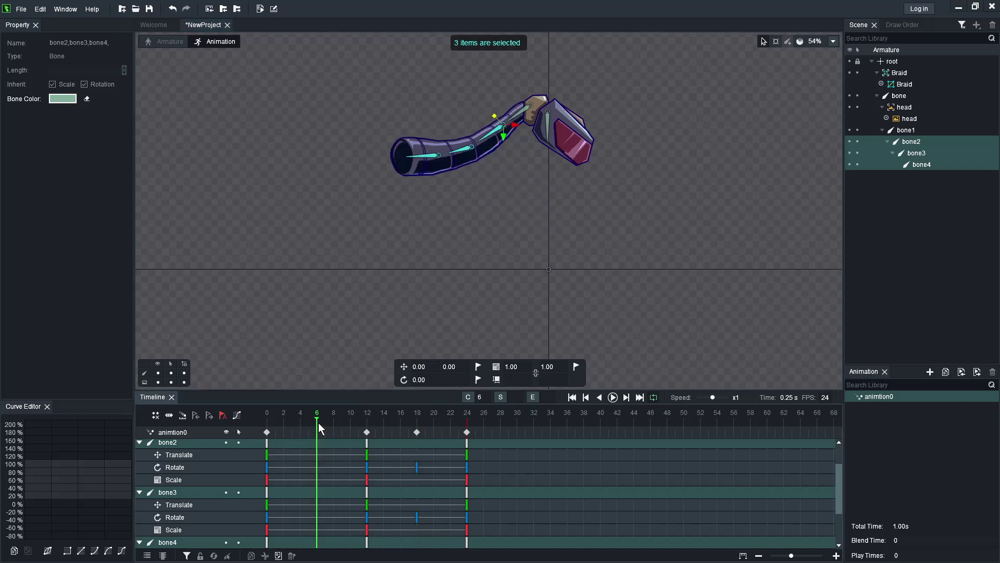
drag(664, 314, 736, 179)
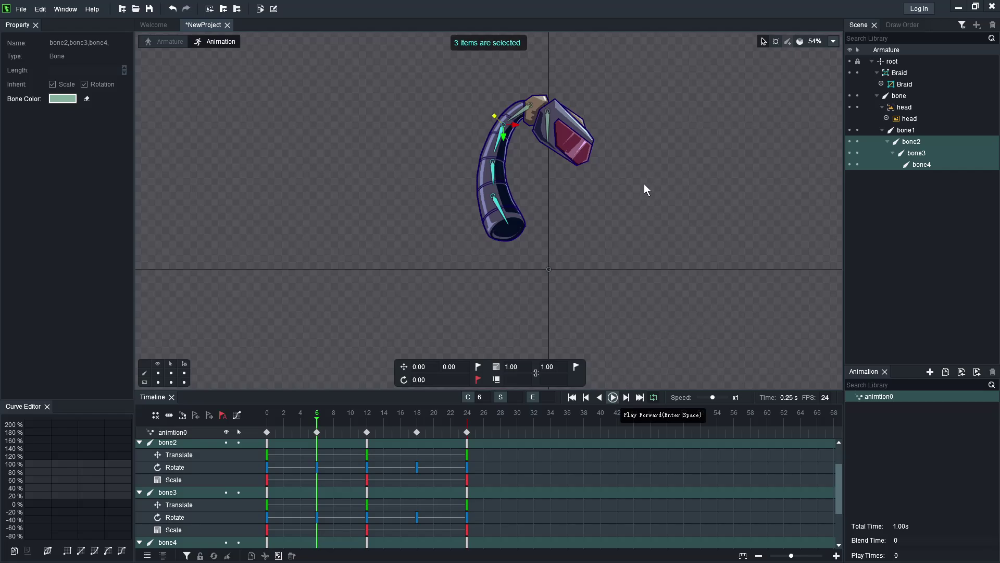
click(541, 295)
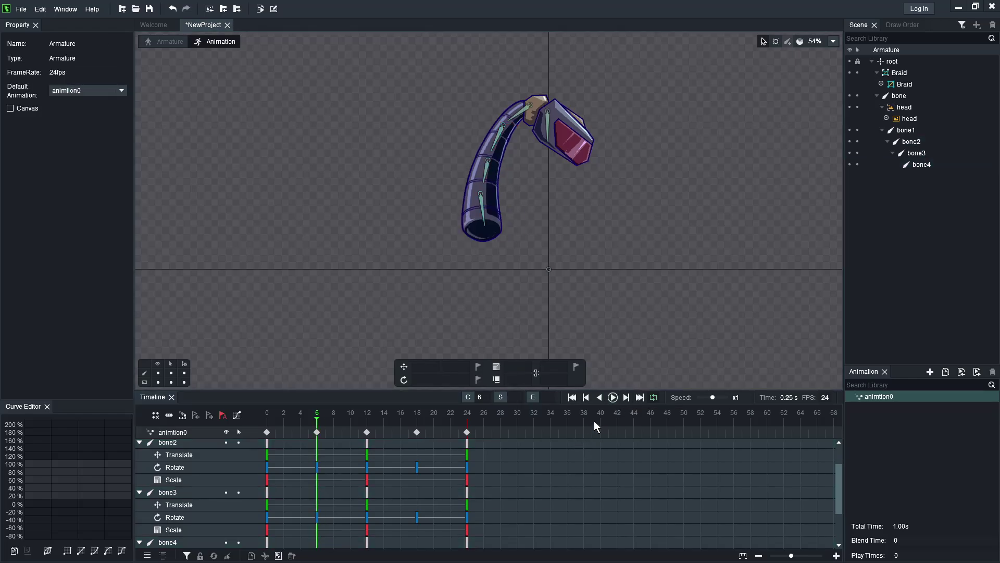
click(612, 397)
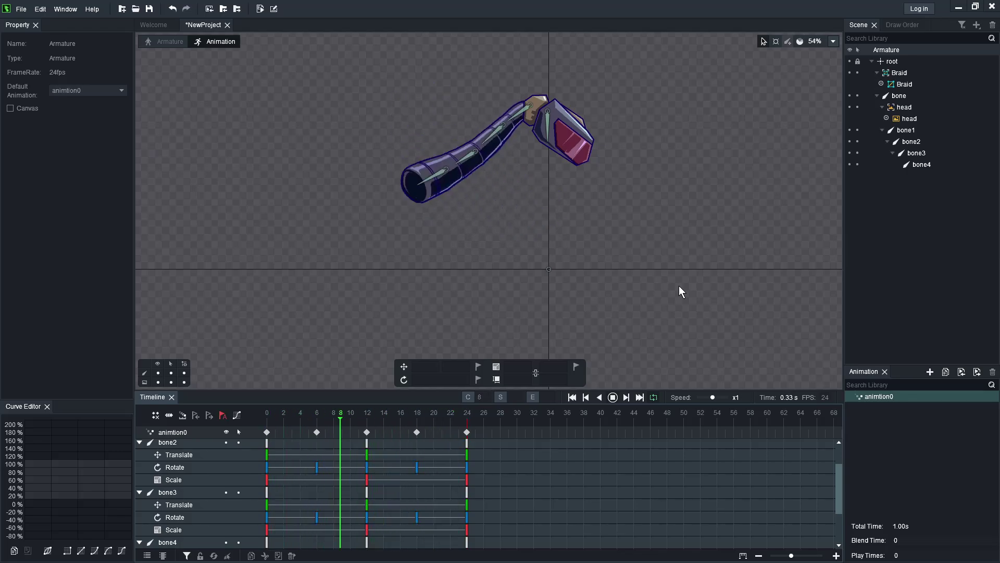
click(613, 400)
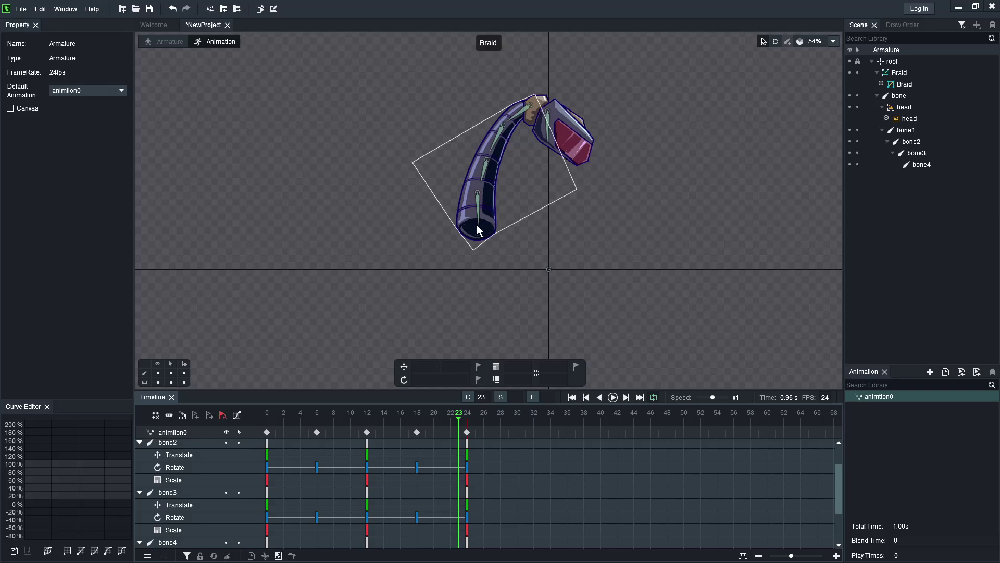
- At frame 12, weight a Braid tip vertex 0, 8, 31, 60 across bone1–bone4, then scrub to check
click(467, 214)
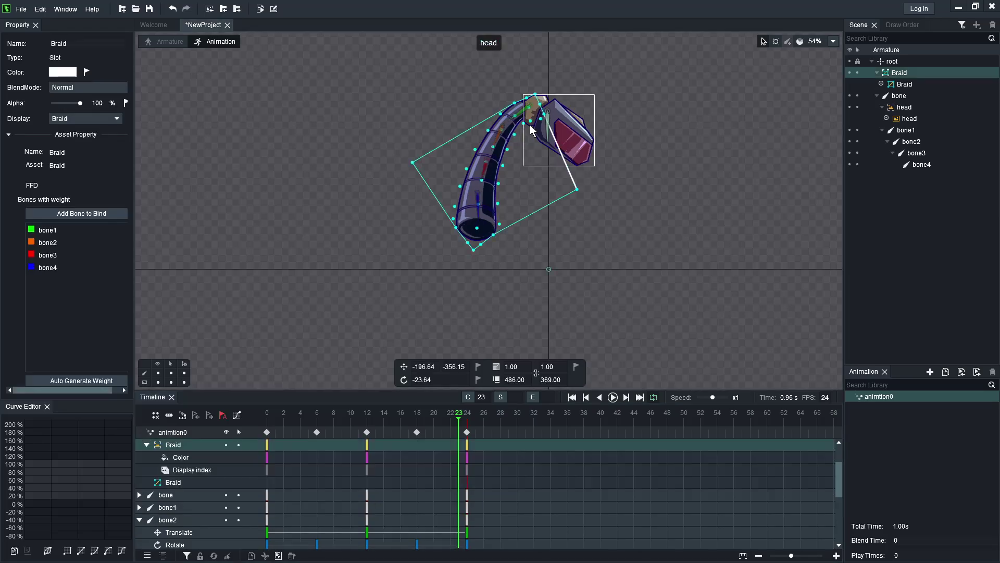
drag(464, 423, 368, 418)
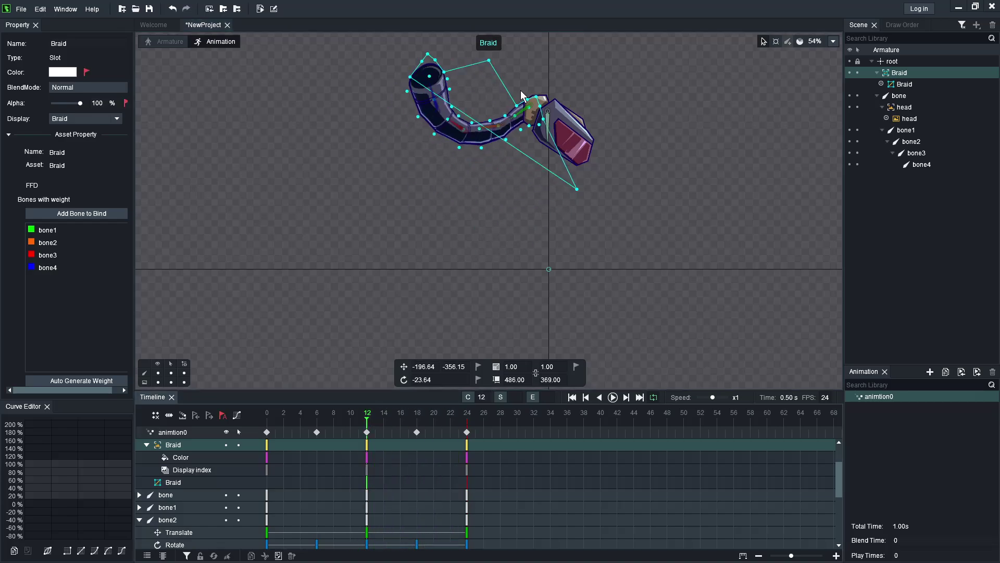
double_click(457, 148)
drag(485, 151, 417, 143)
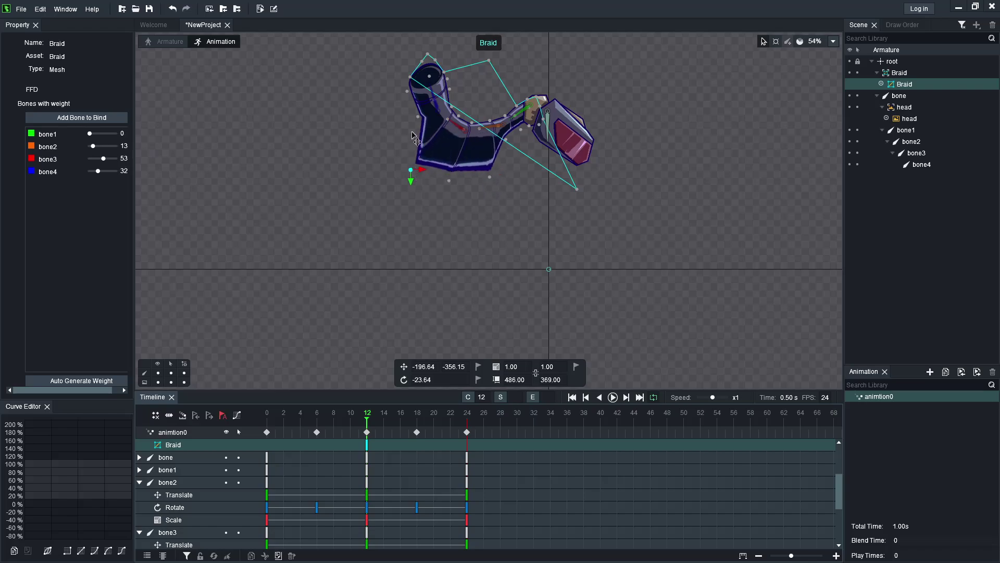
click(419, 117)
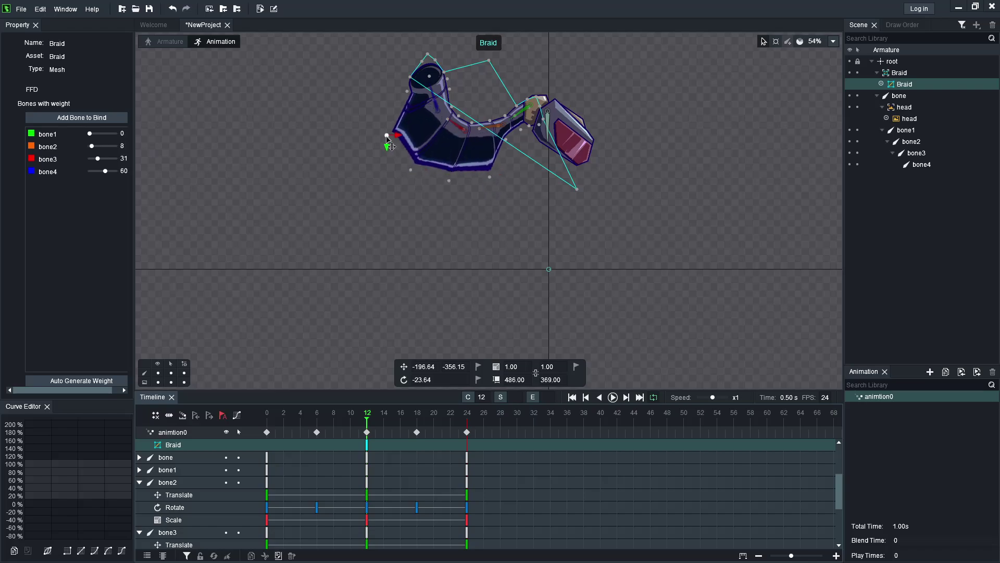
drag(313, 418, 466, 430)
- At frame 24, pull the Braid mesh's lower vertices left, then play the animation to preview
click(265, 431)
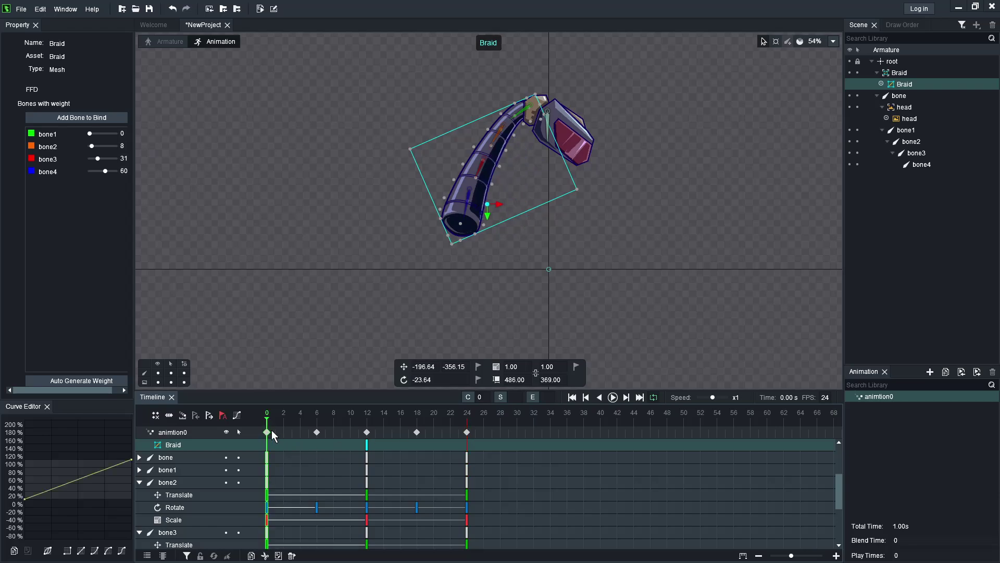
click(467, 432)
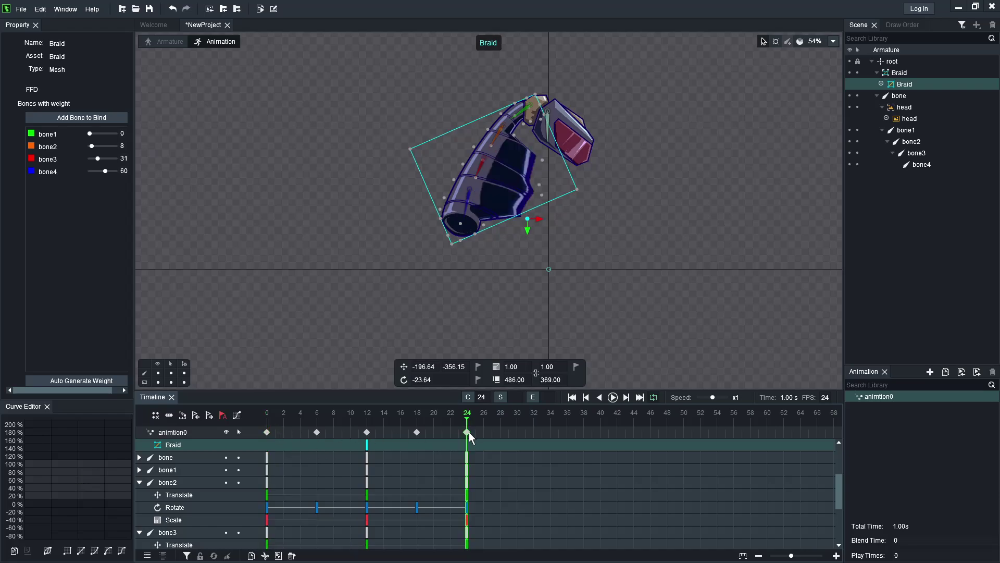
drag(543, 162, 528, 163)
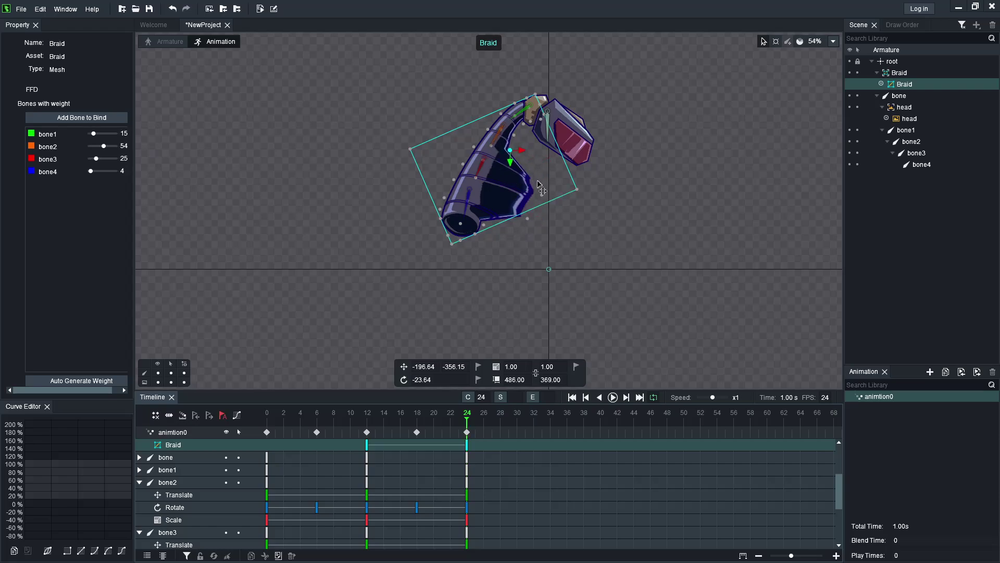
click(505, 180)
drag(542, 196, 497, 212)
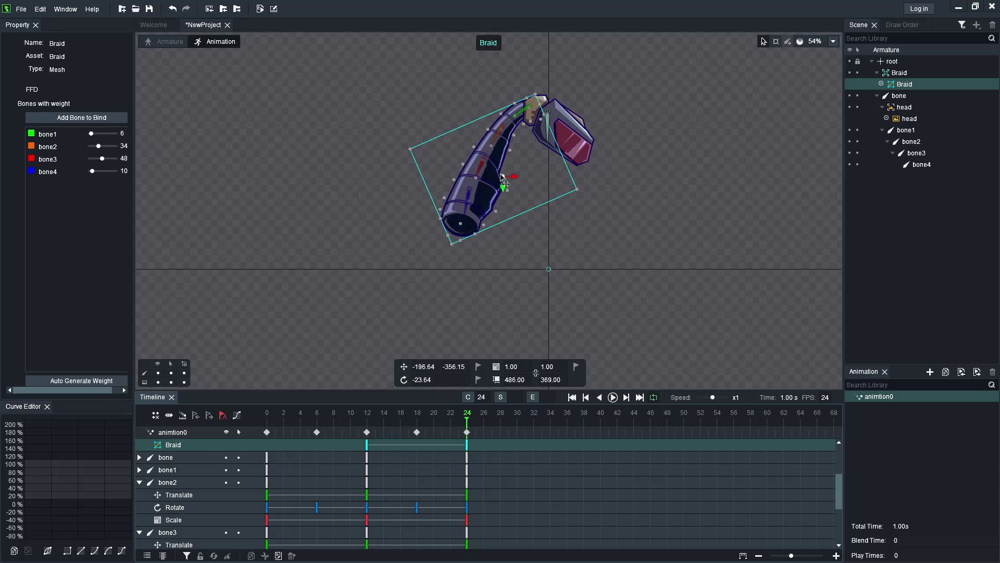
drag(496, 213, 488, 211)
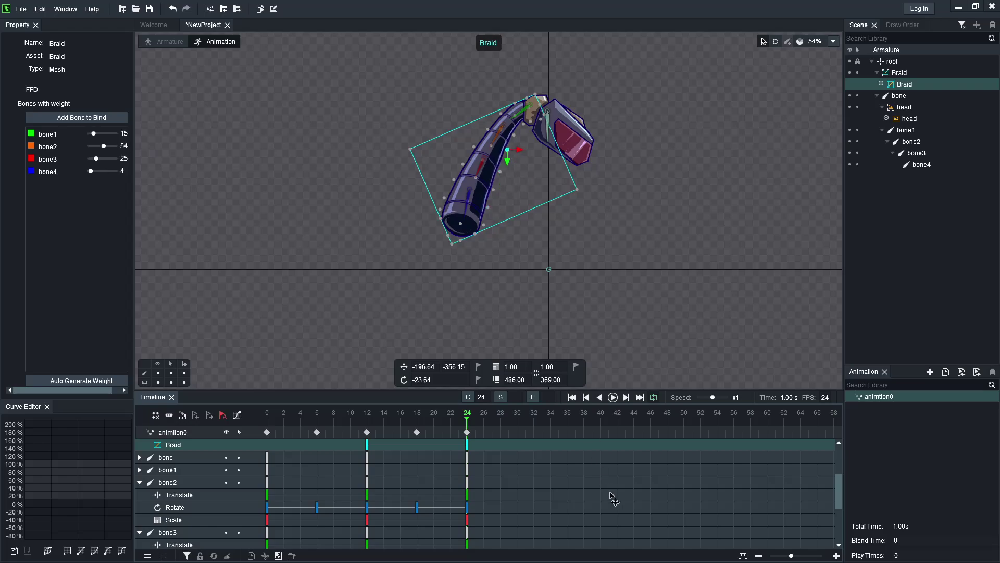
click(613, 397)
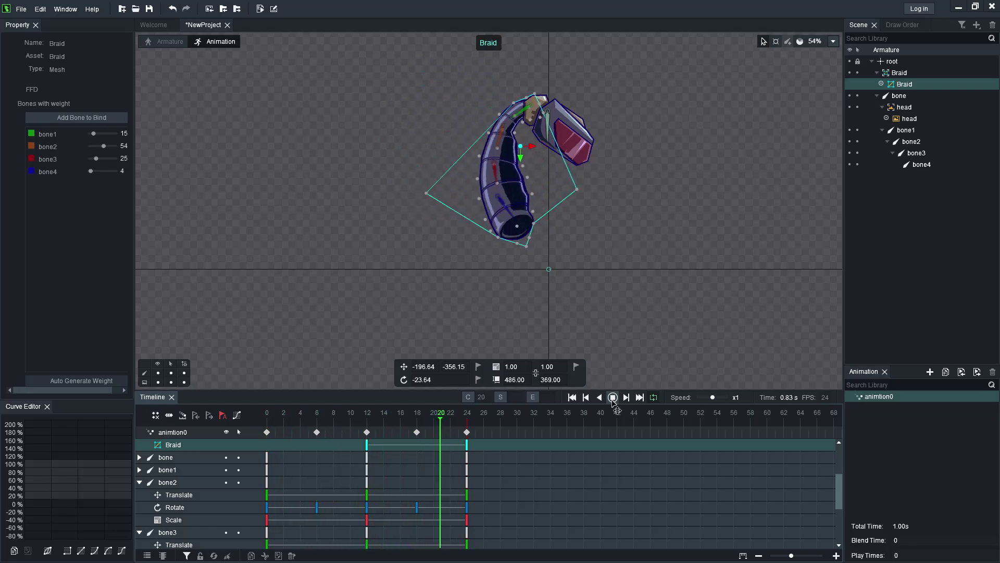
- Stop playback and close the NewProject braid project without saving
click(613, 397)
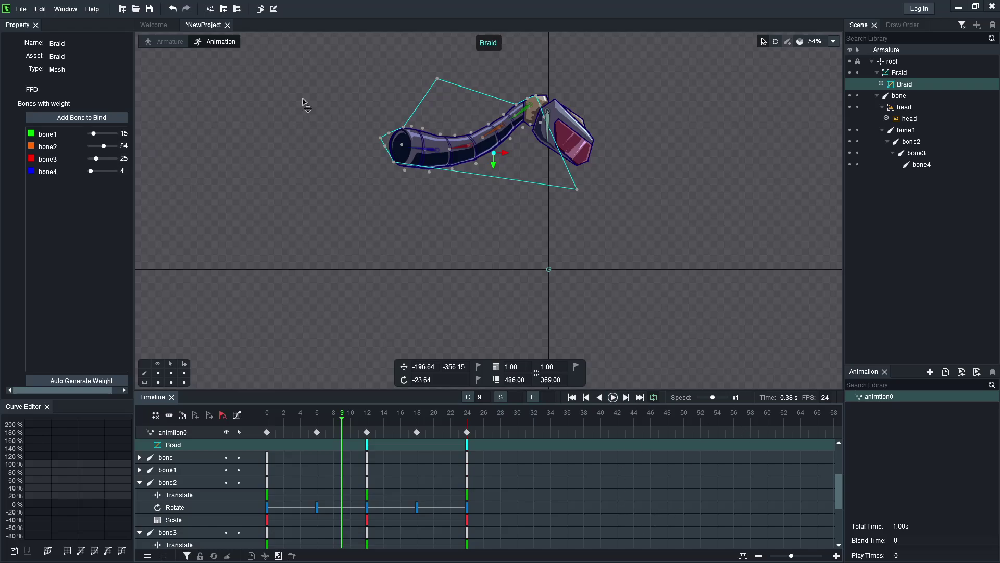
click(229, 26)
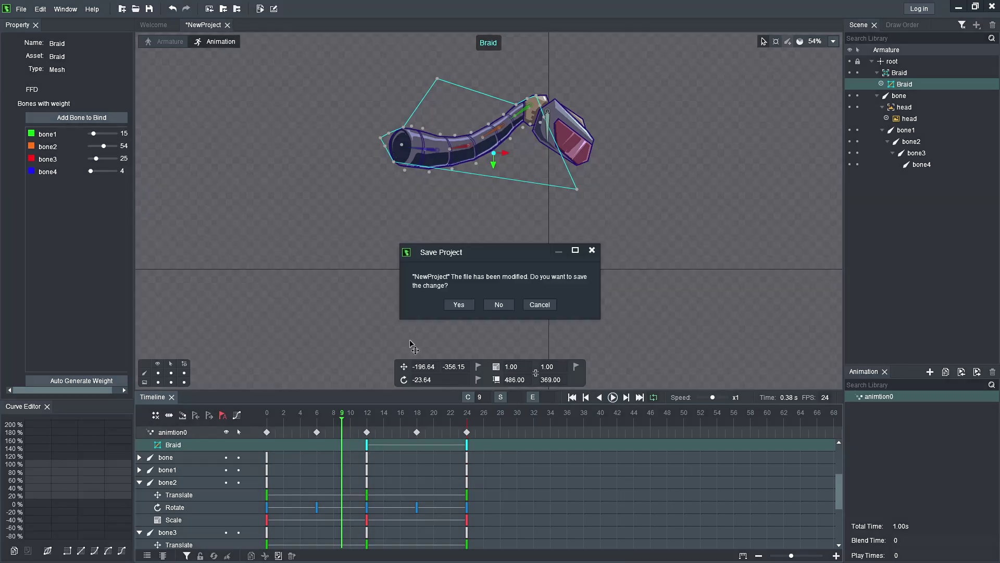
click(492, 307)
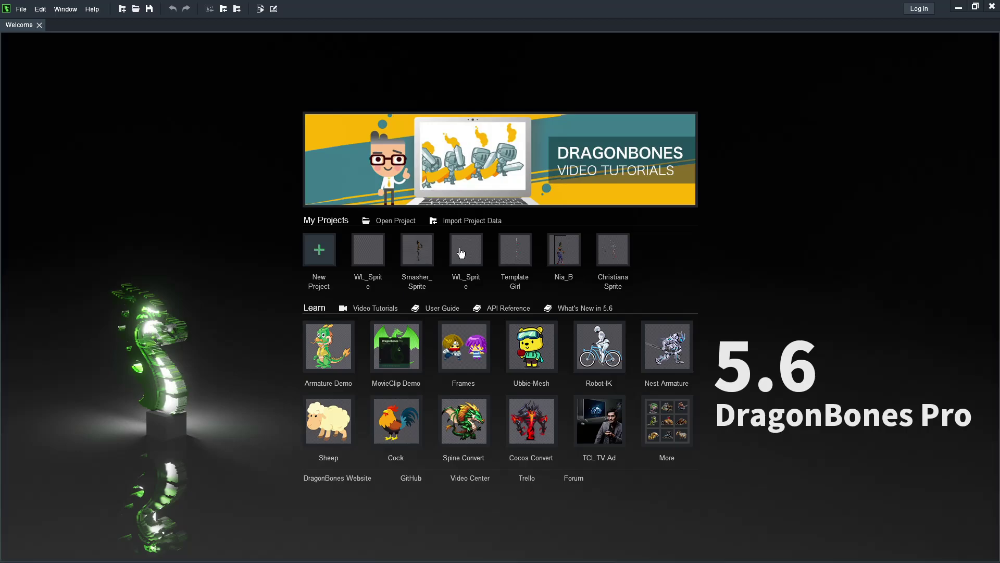
- Open the WL_Sprite project from My Projects and select the character's Cloak mesh
click(369, 274)
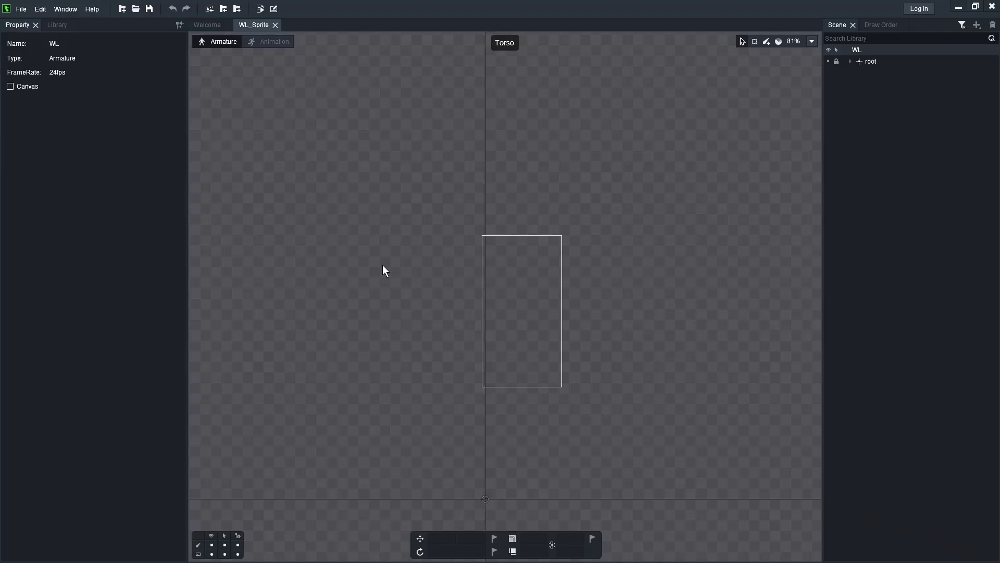
click(276, 25)
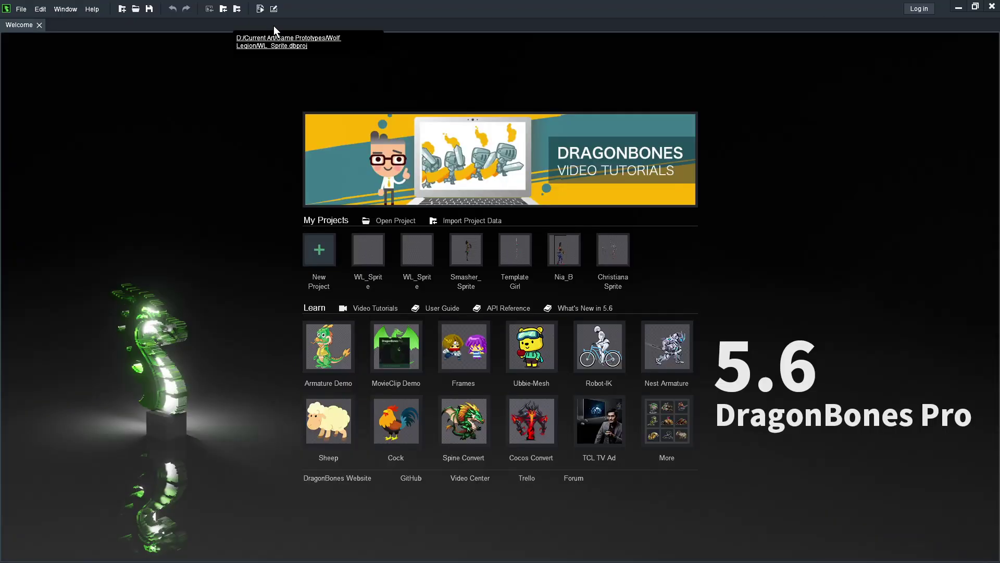
click(419, 260)
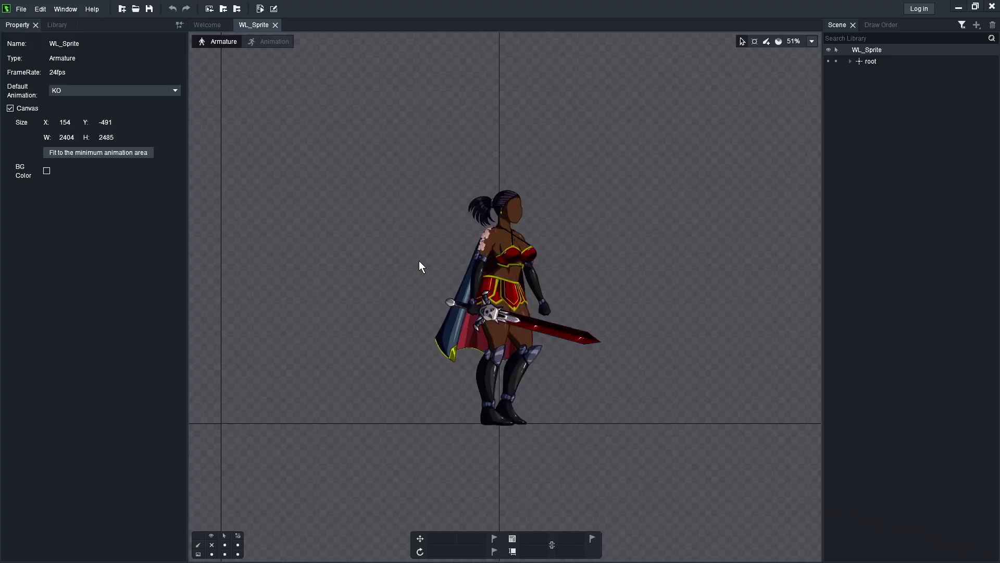
click(451, 348)
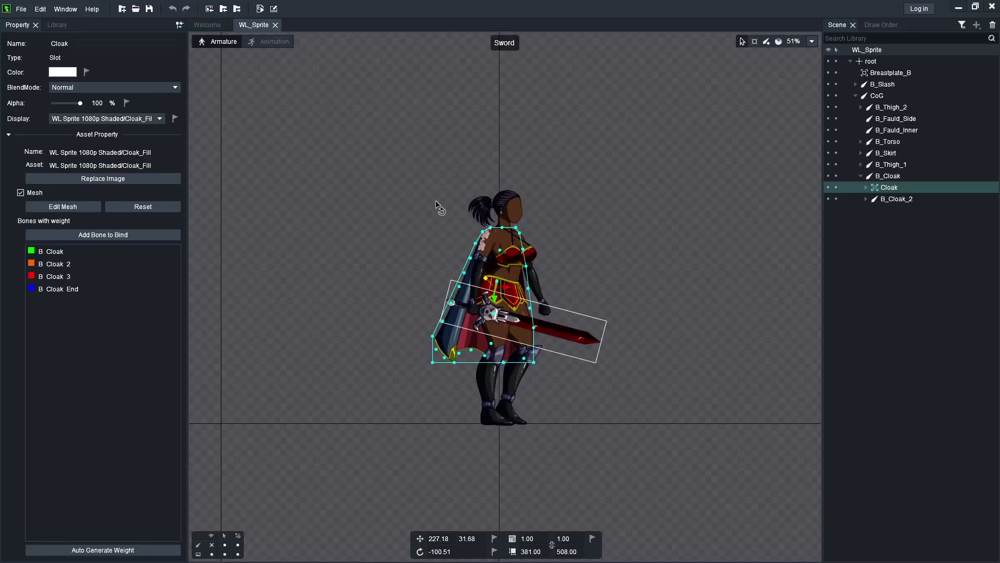
scroll(511, 355, up, 3)
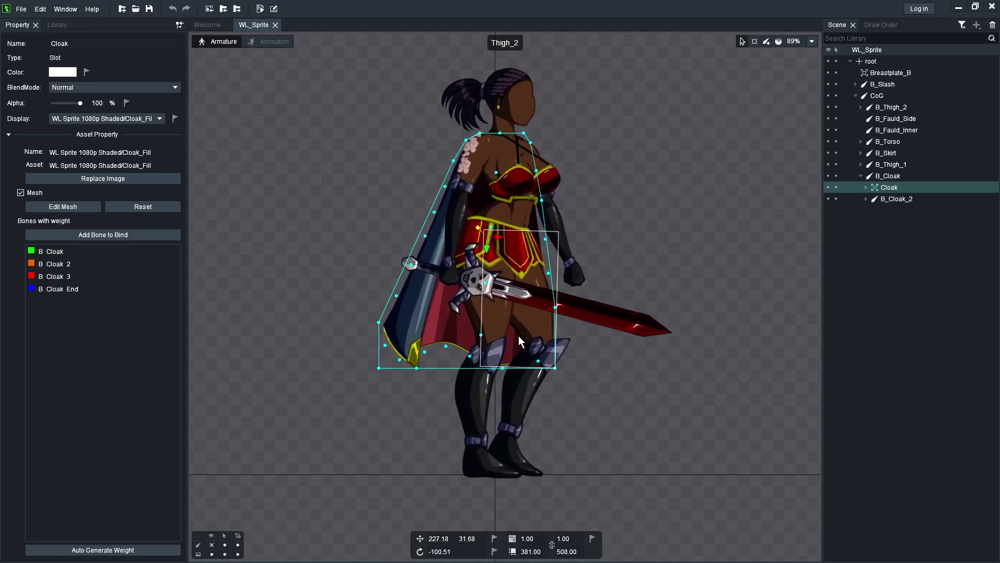
- Switch to Animation mode, load the Base animation, and turn on Bone Visible
click(275, 41)
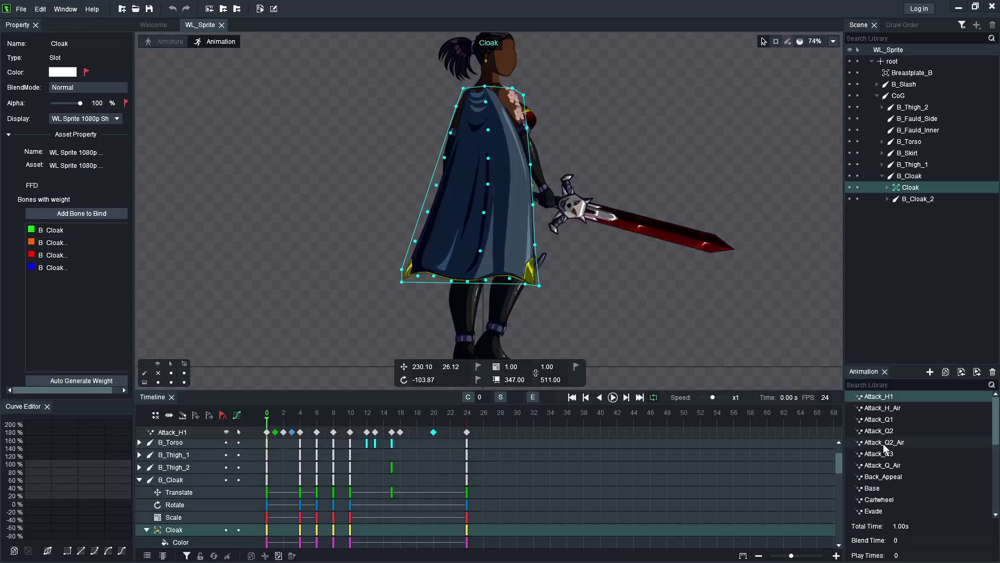
click(878, 489)
scroll(636, 286, down, 2)
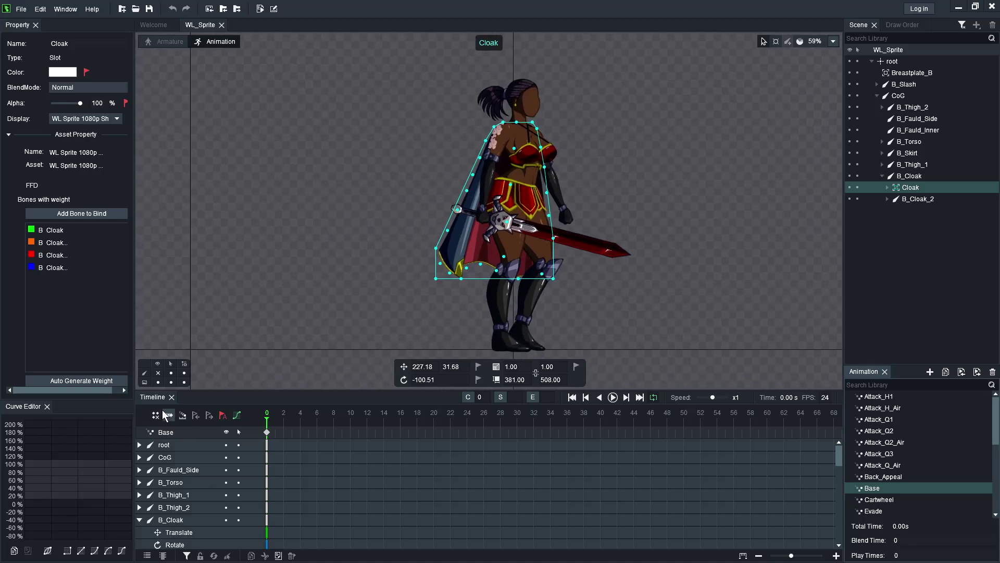
click(158, 373)
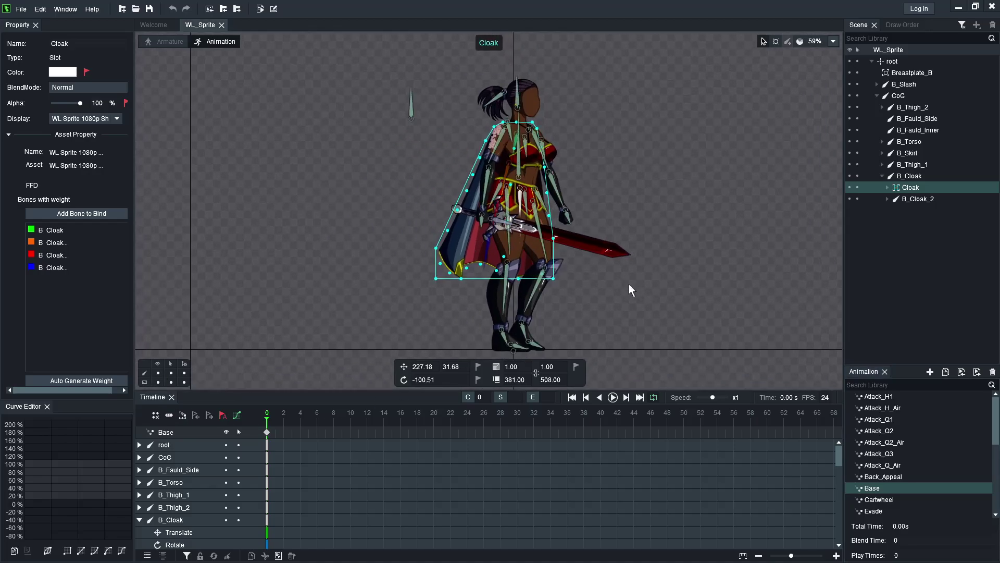
- Test-rotate the cloak bones, undo the rotation, and clear the bone selection
drag(676, 246, 607, 300)
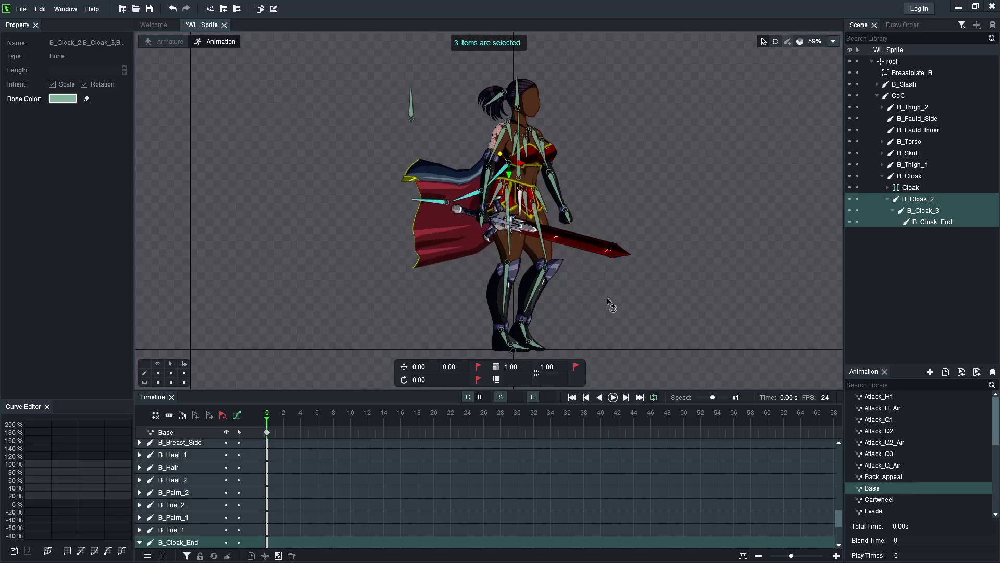
key(ctrl+z)
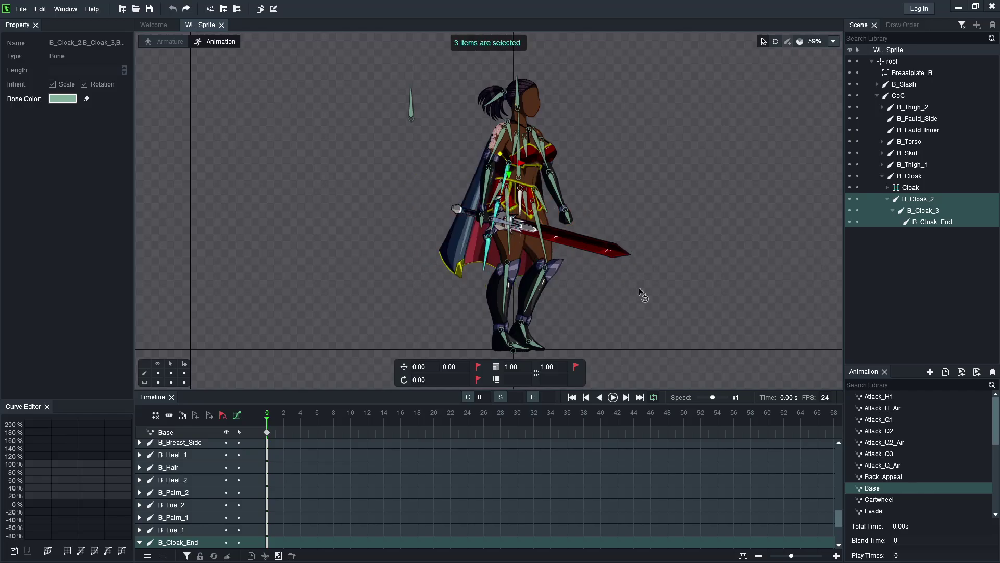
click(691, 296)
scroll(636, 280, down, 2)
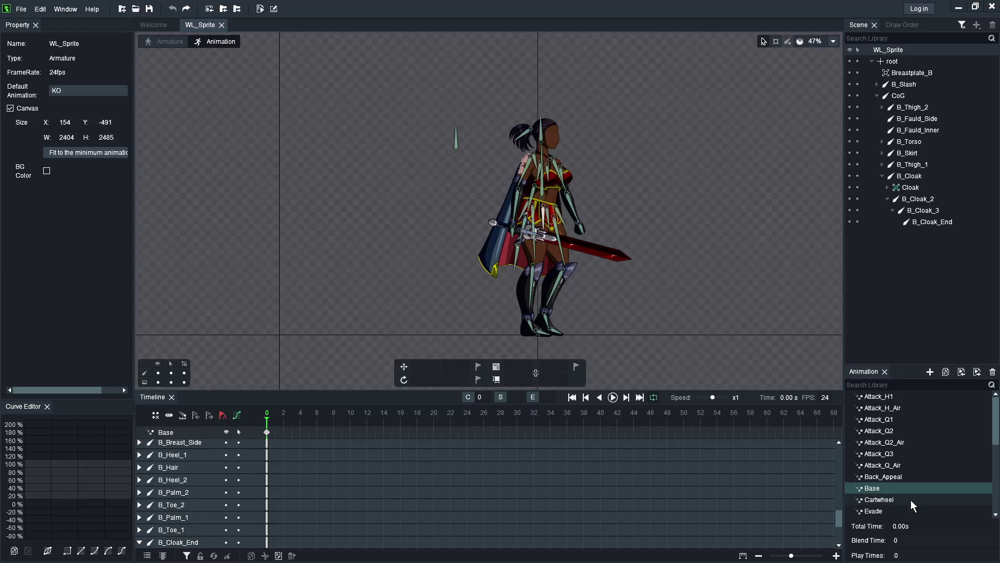
scroll(913, 504, down, 5)
- Loop the WL_Sprite run animation, showing bones and briefly hiding then restoring the images
click(869, 513)
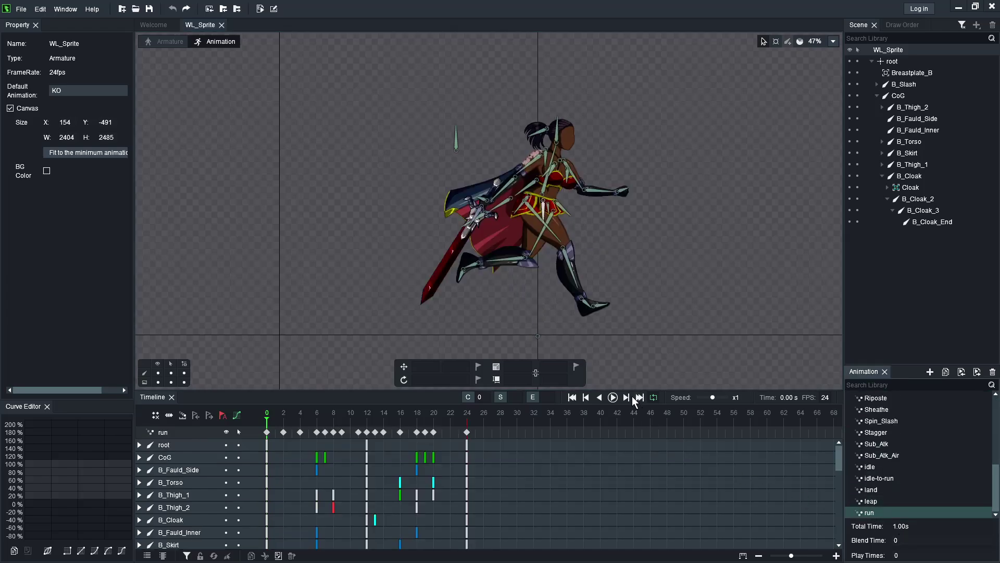
click(612, 397)
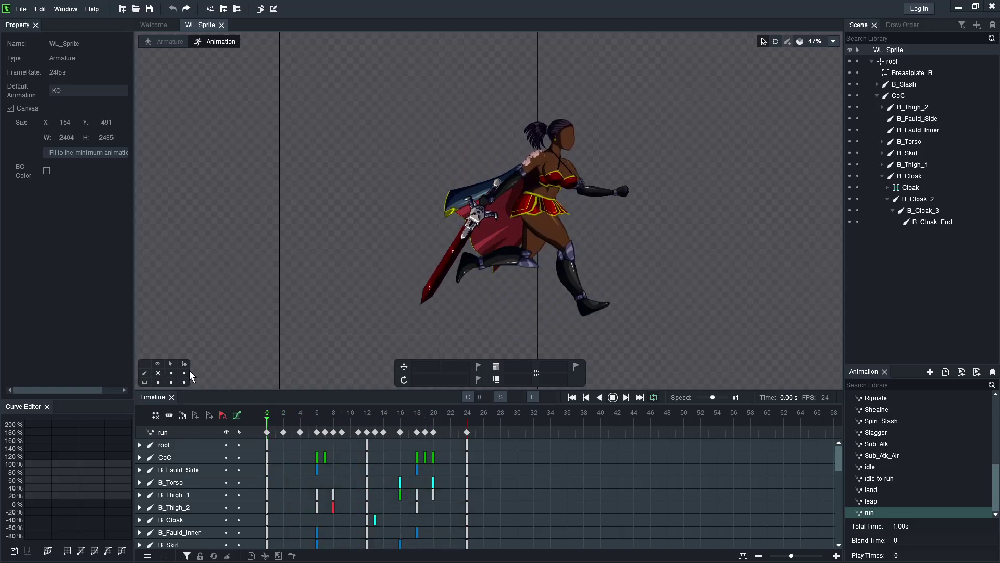
click(159, 374)
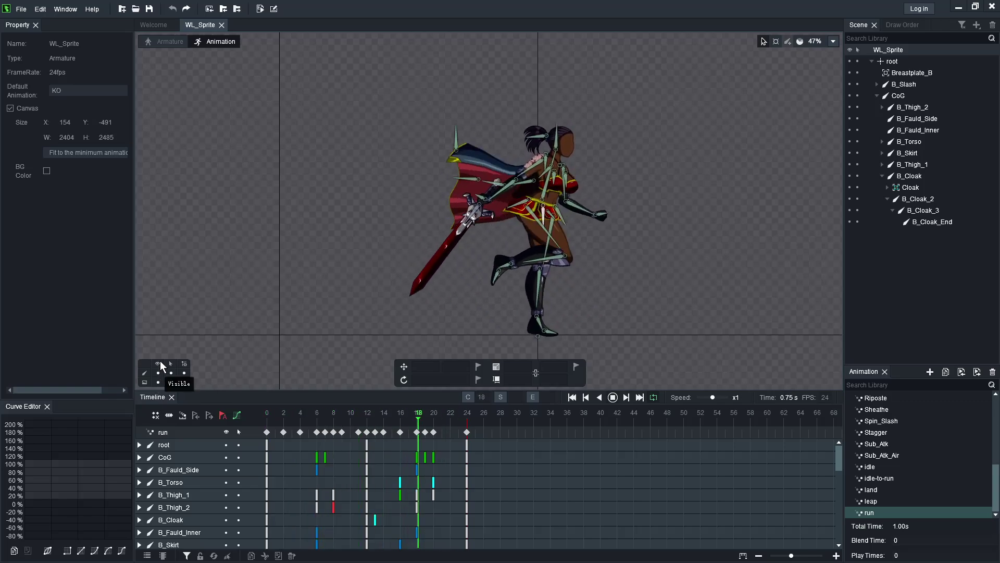
click(158, 383)
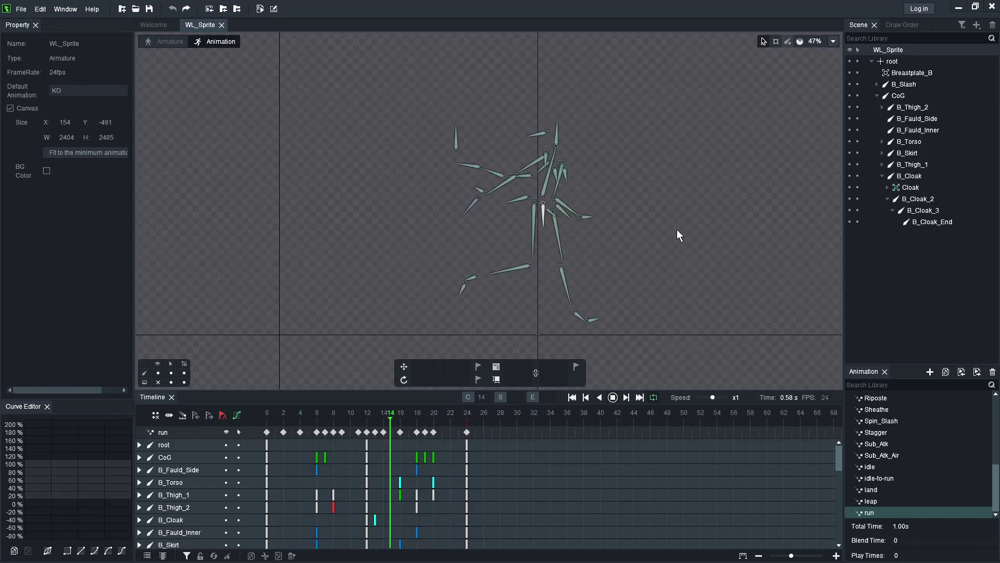
click(158, 382)
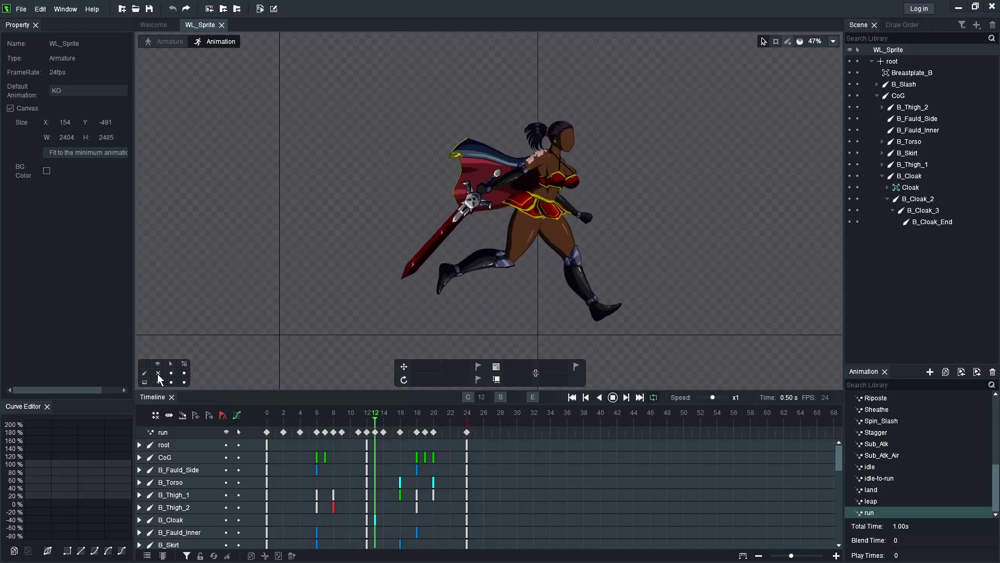